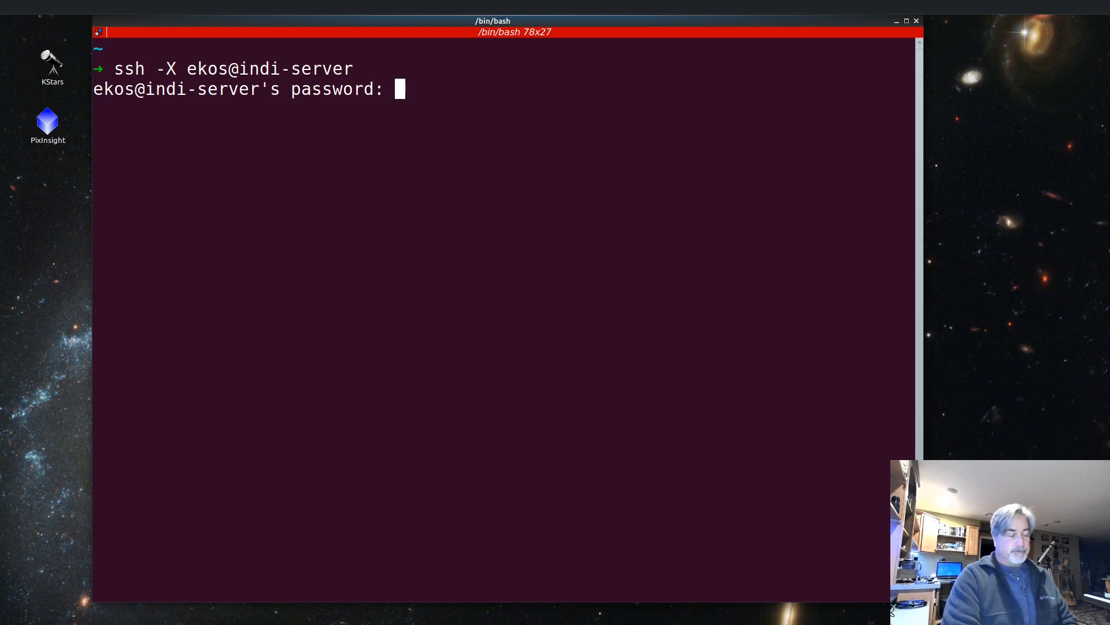
# Log in to indi-server over SSH with the account password and launch kstars as a background process.
pyautogui.press('Return')
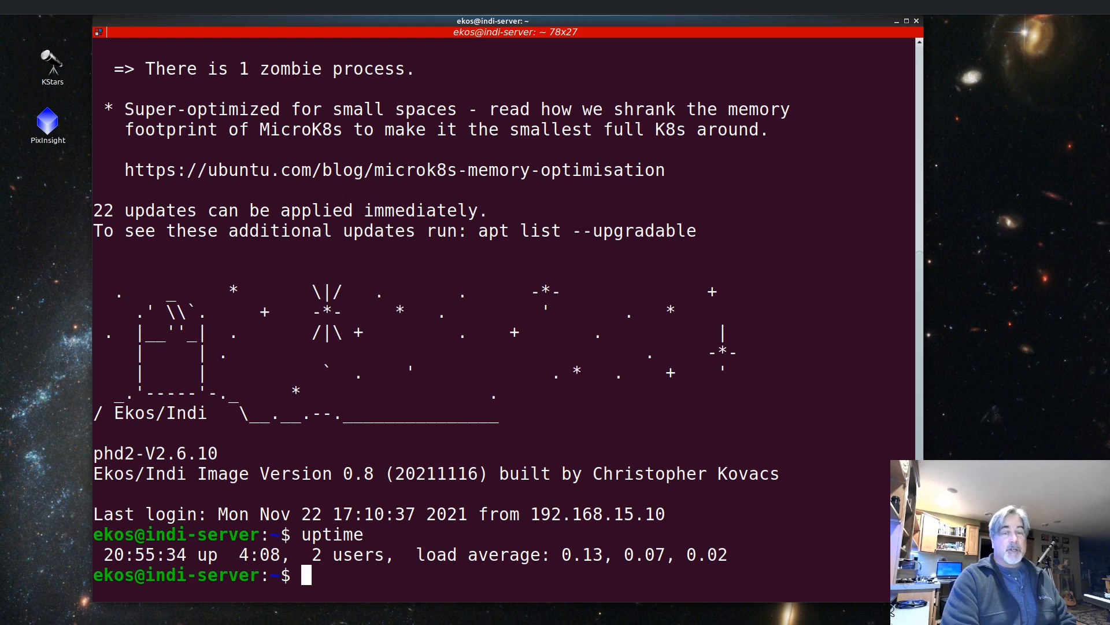
pyautogui.write('kstars')
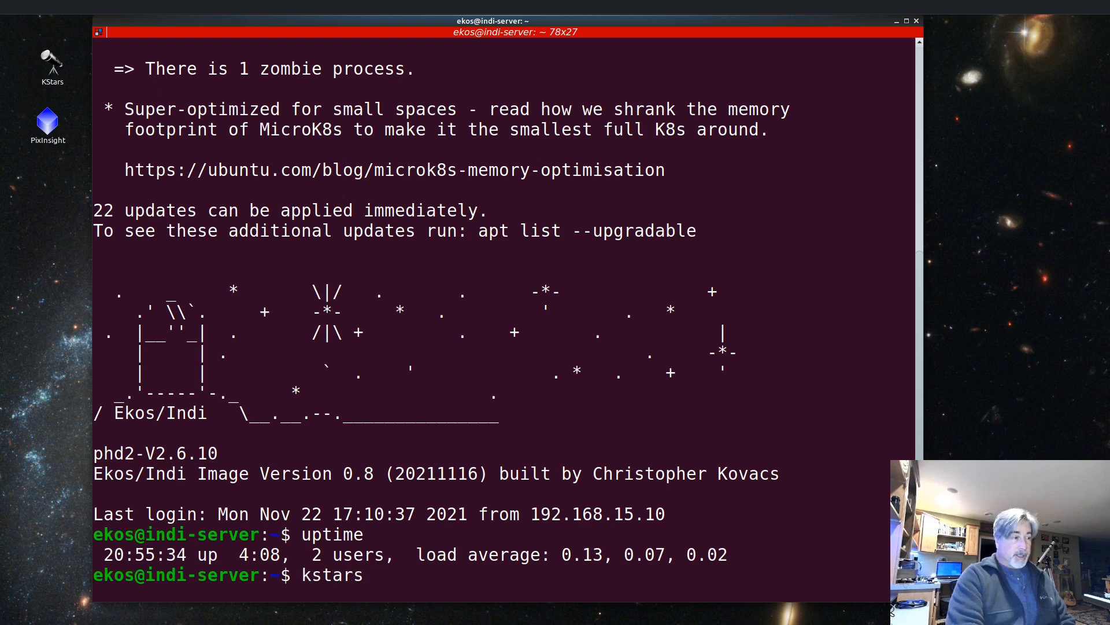
pyautogui.write(' &')
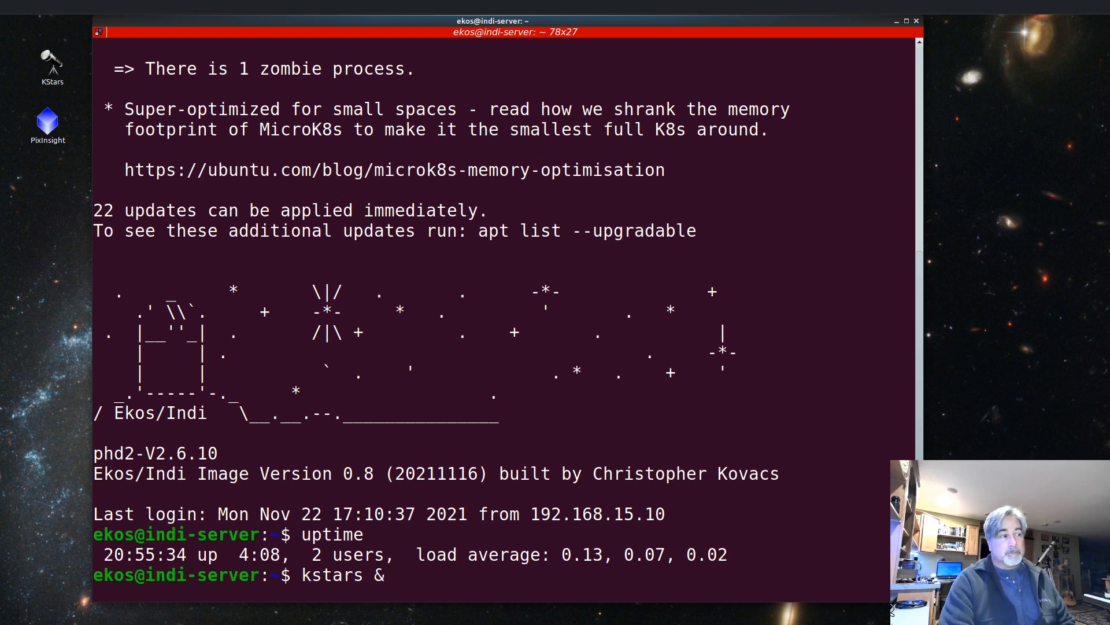
pyautogui.press('BackSpace')
pyautogui.press('BackSpace')
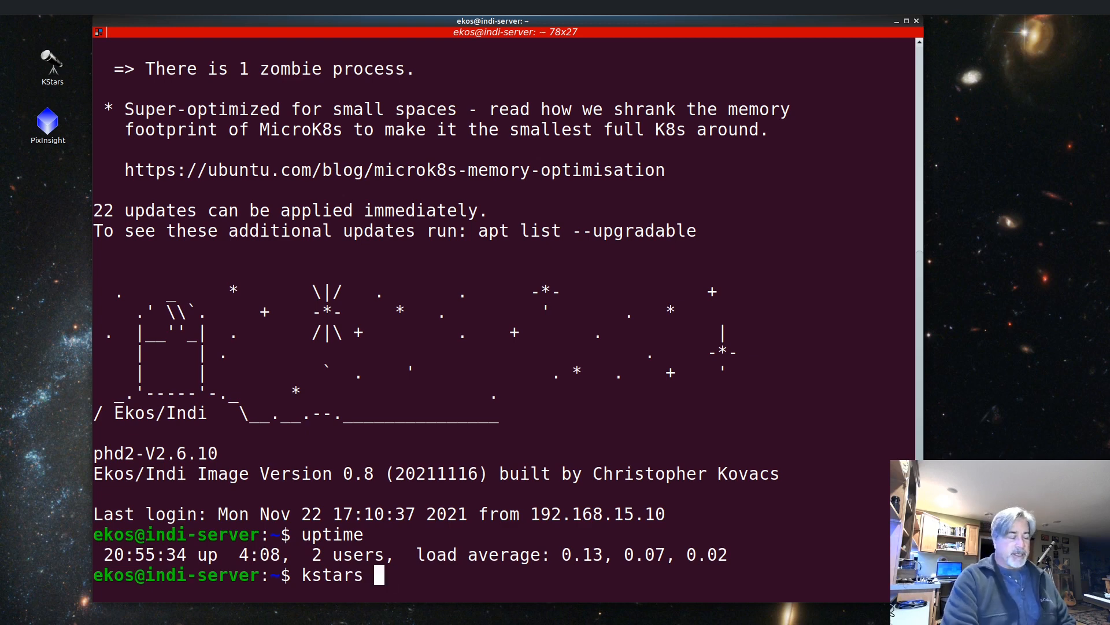
pyautogui.write('&')
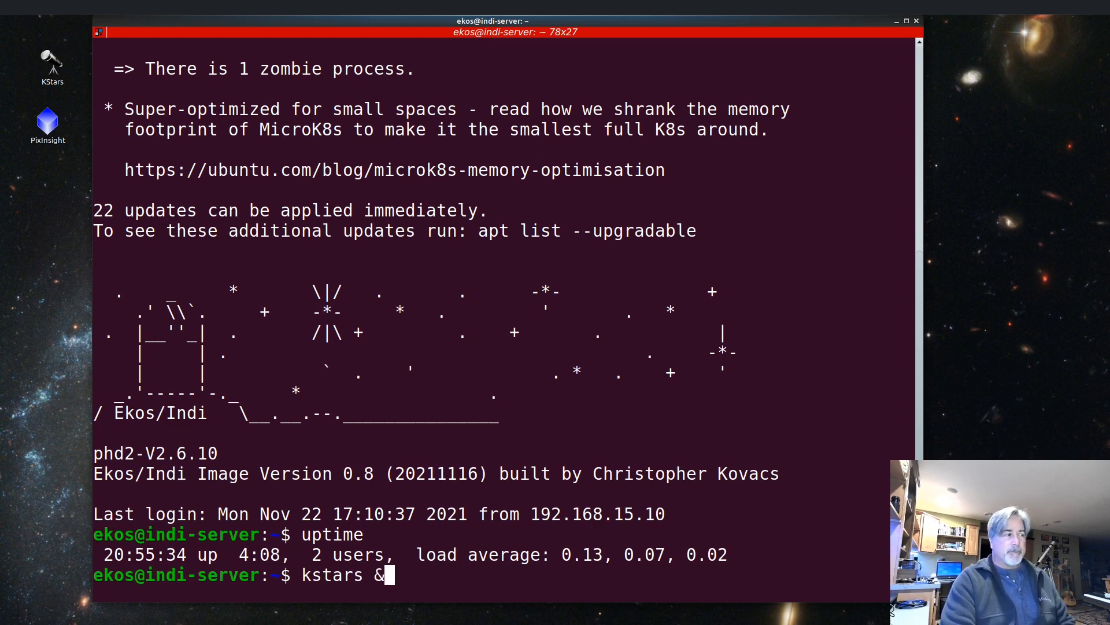
pyautogui.press('Return')
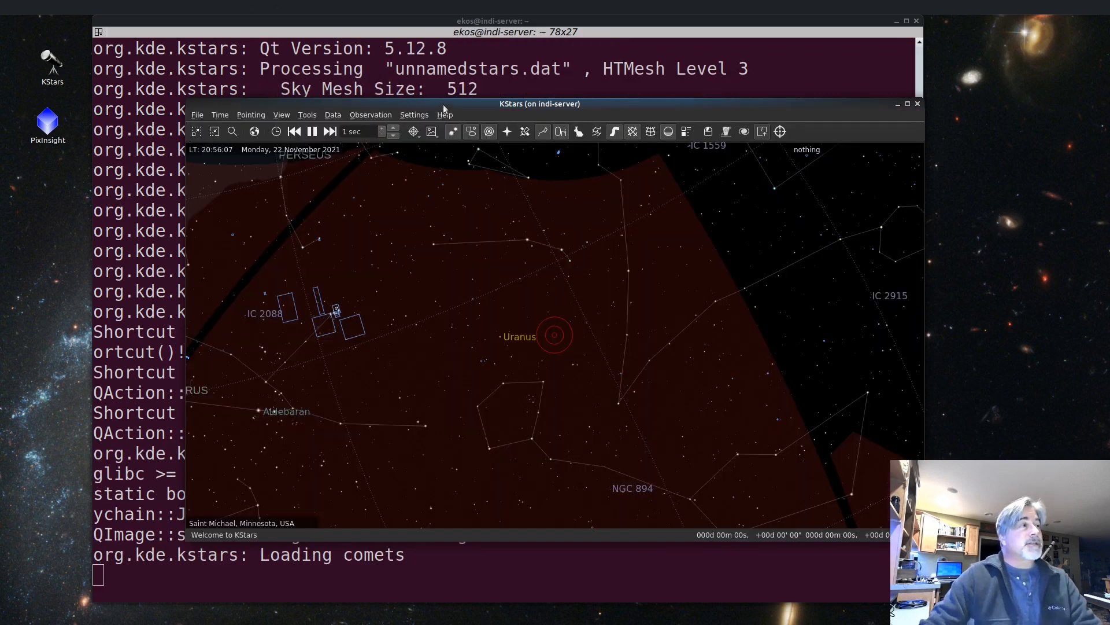
# Reposition and enlarge the KStars window on the desktop and open the Ekos tool.
pyautogui.moveTo(438, 105); pyautogui.dragTo(304, 27)
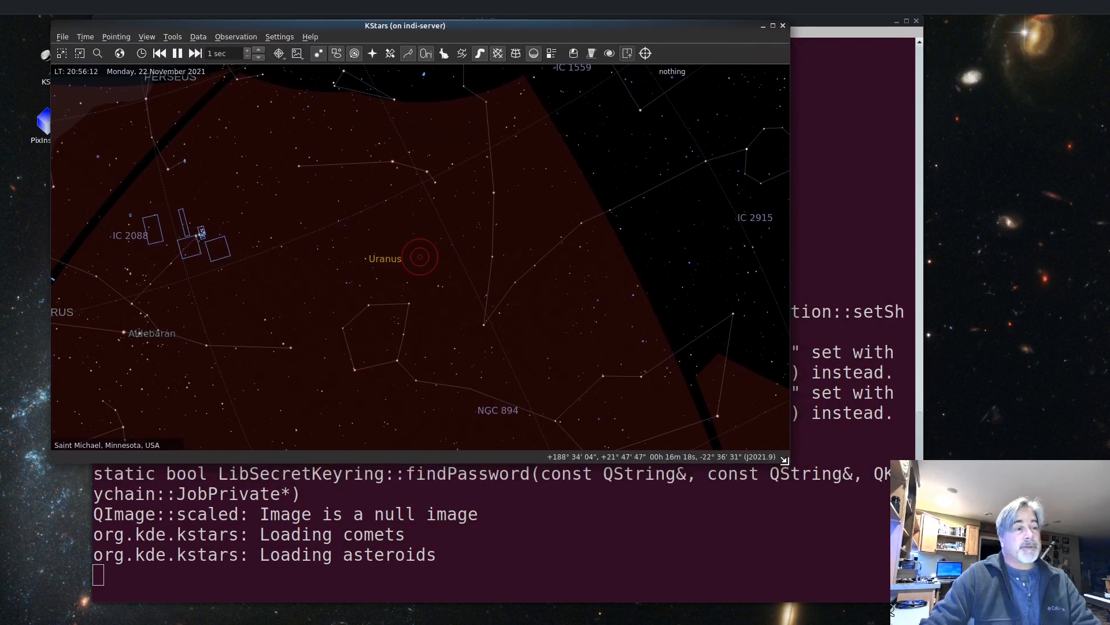
pyautogui.moveTo(788, 462); pyautogui.dragTo(1039, 616)
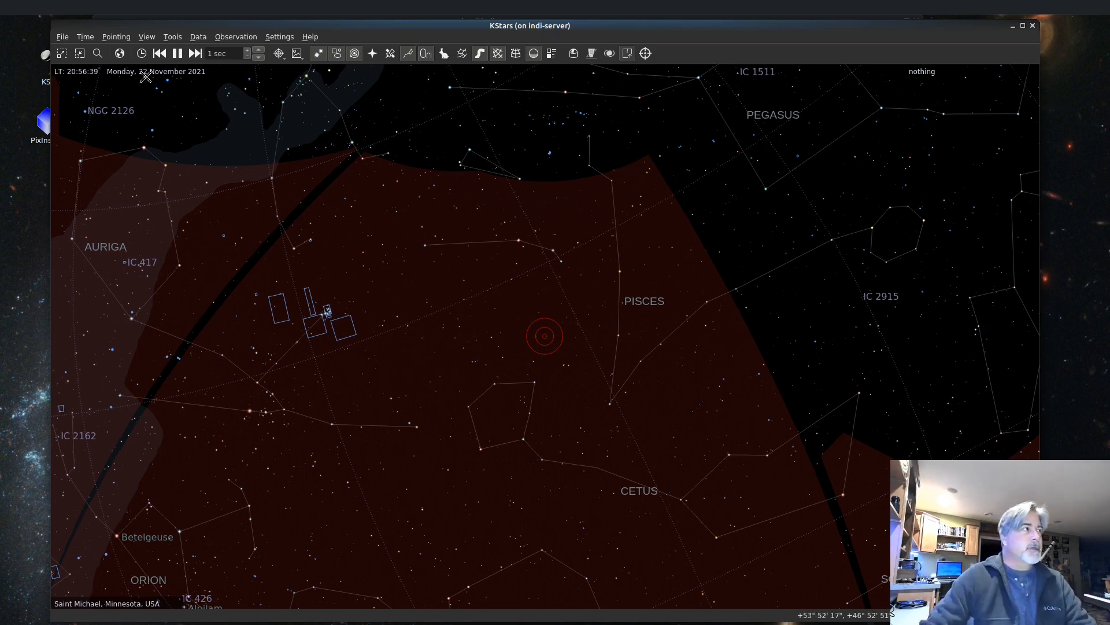
pyautogui.click(172, 37)
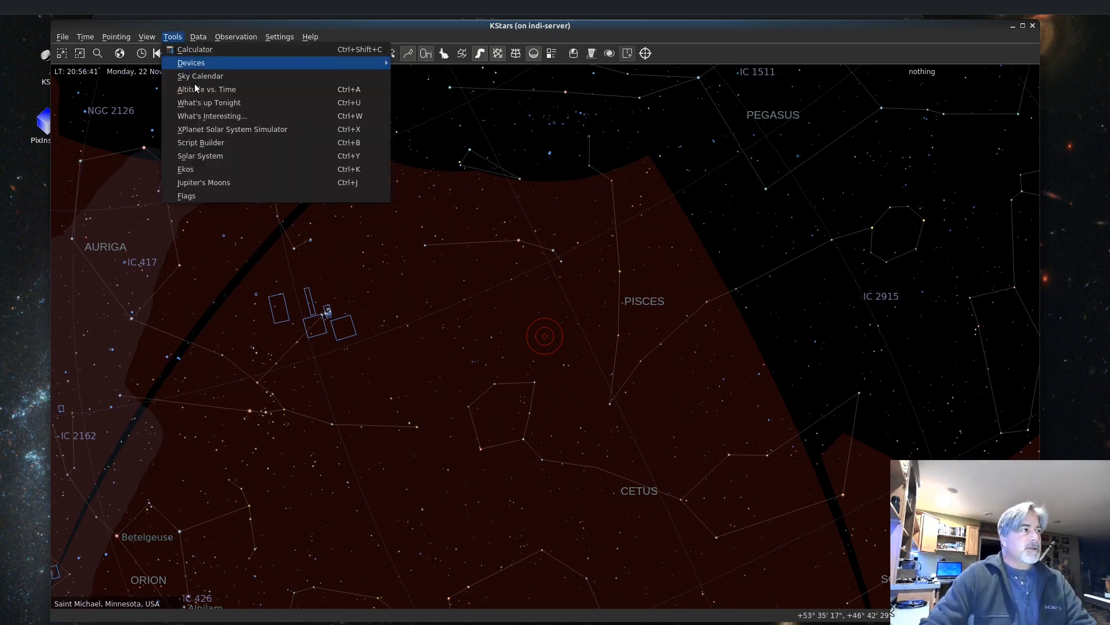
pyautogui.click(203, 173)
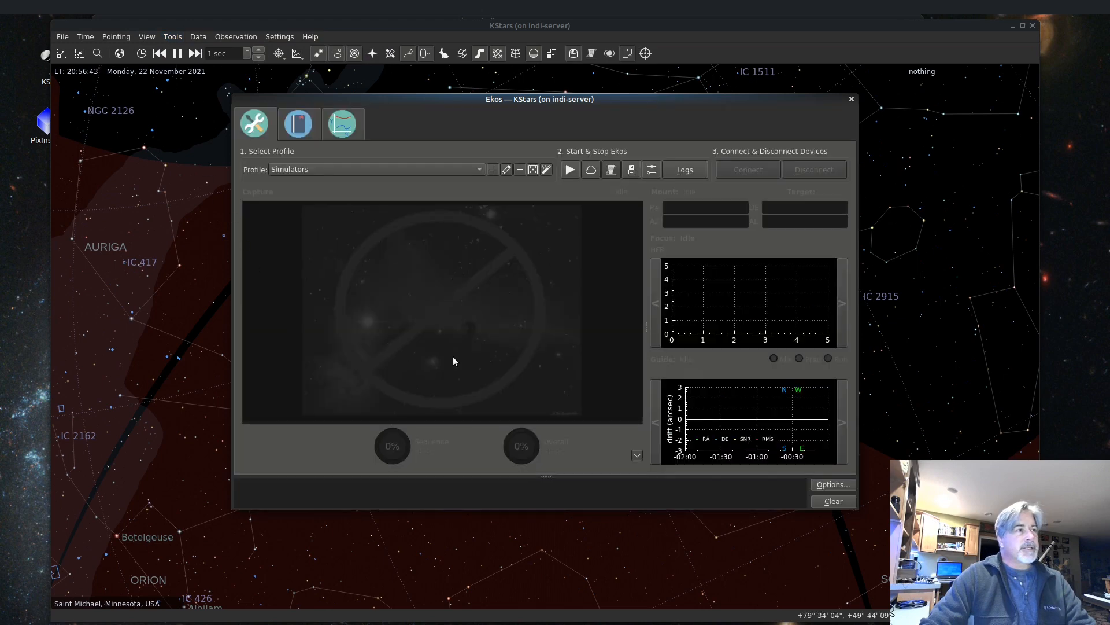
# Edit the astro-iEQ45Pro-WO73_int profile to use Local mode with the JMI SmartFocus focuser, and save it.
pyautogui.click(479, 169)
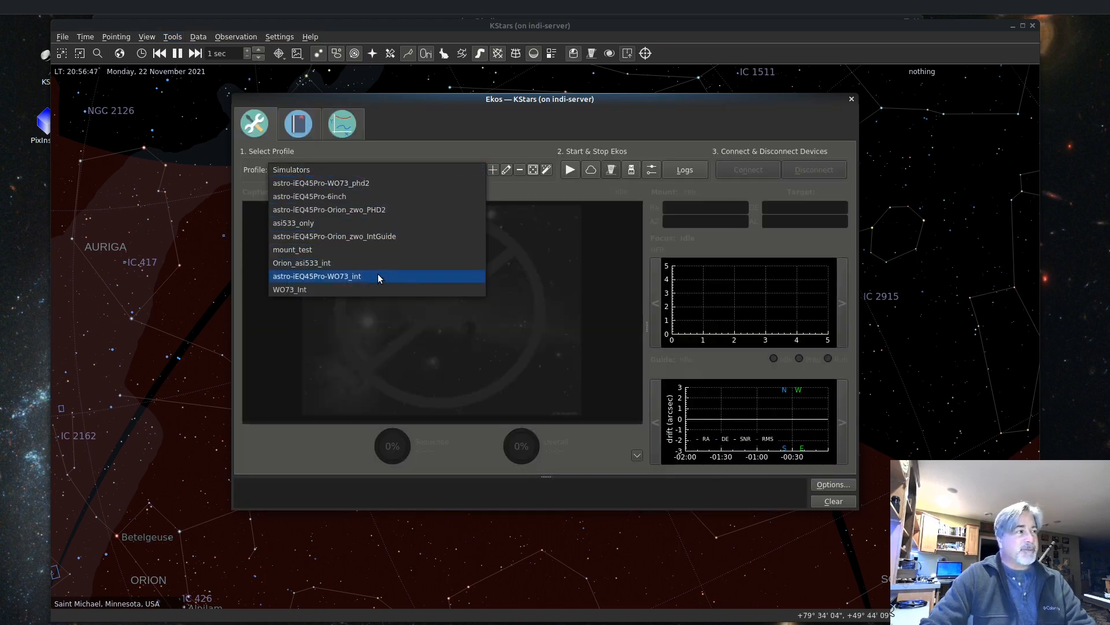
pyautogui.click(339, 280)
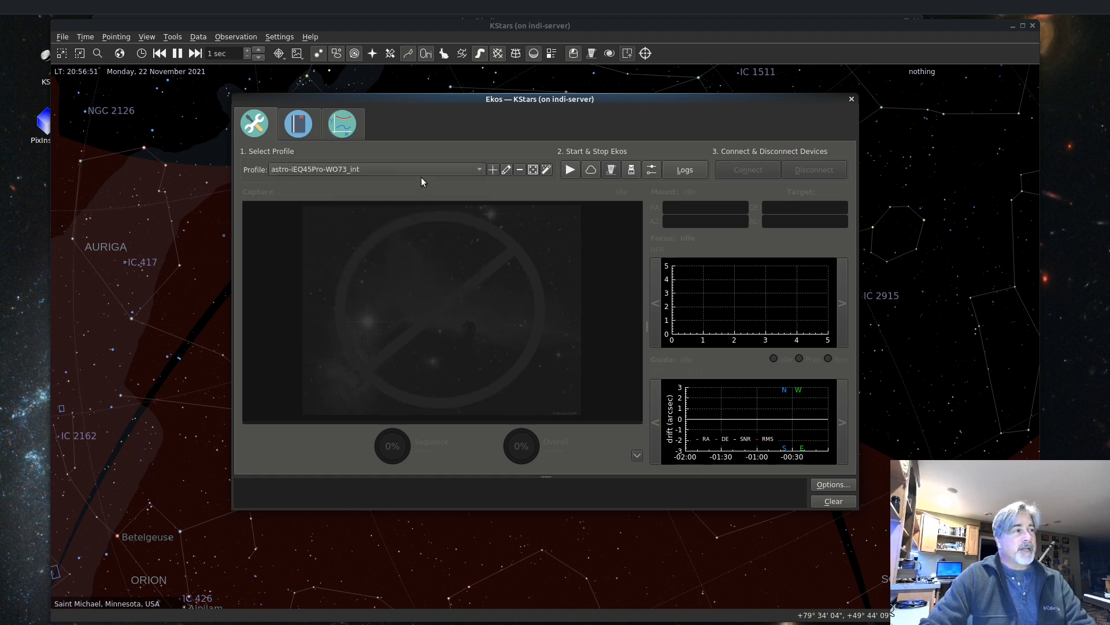
pyautogui.click(506, 170)
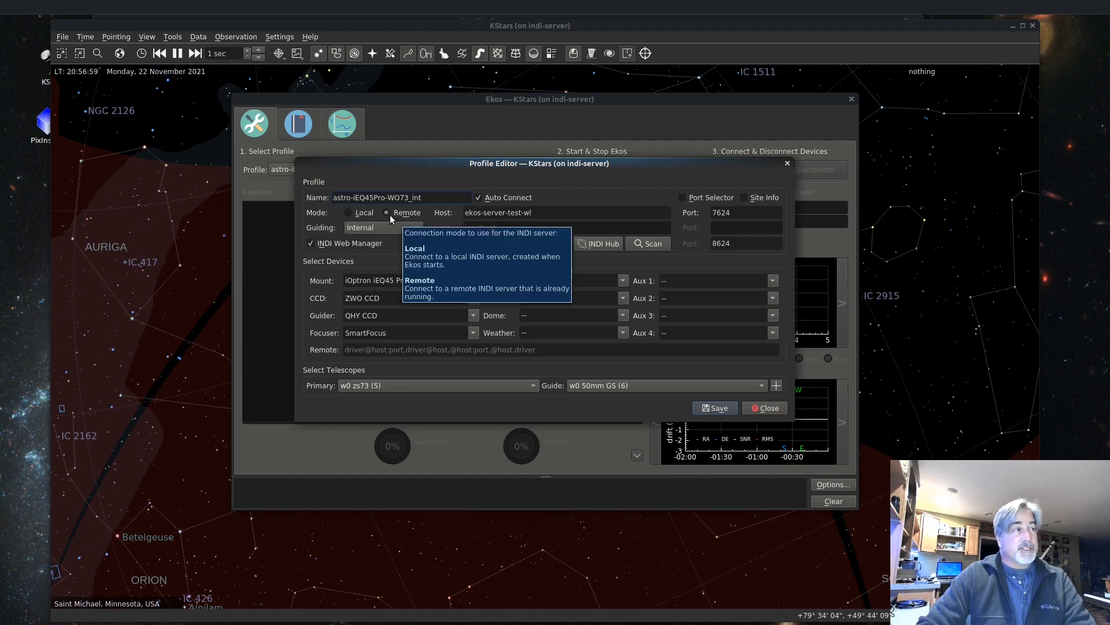
pyautogui.click(348, 212)
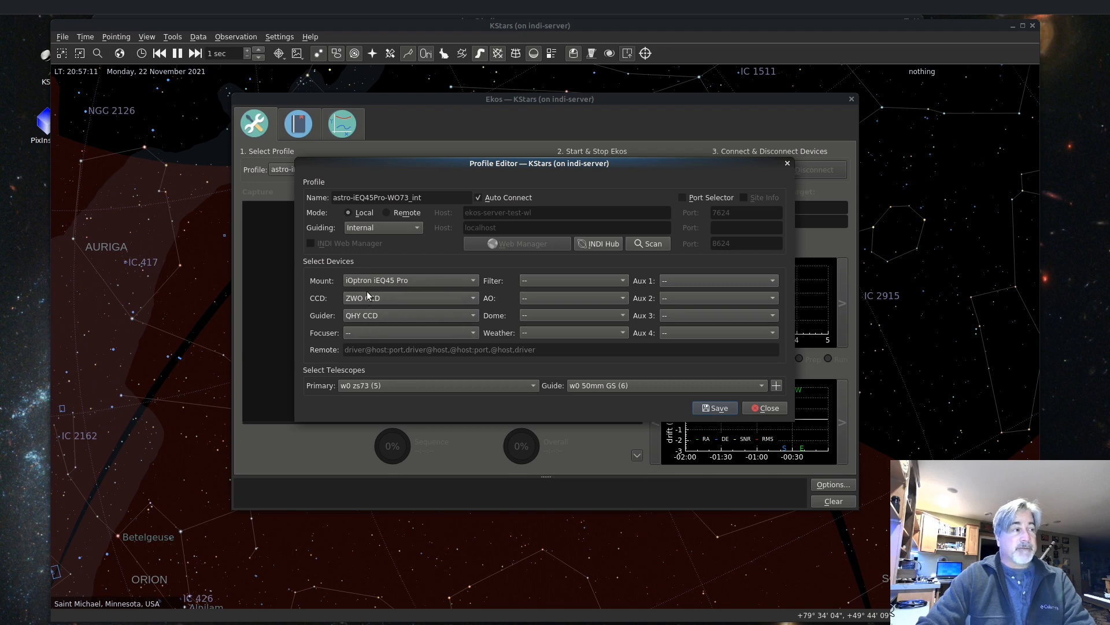
pyautogui.click(470, 332)
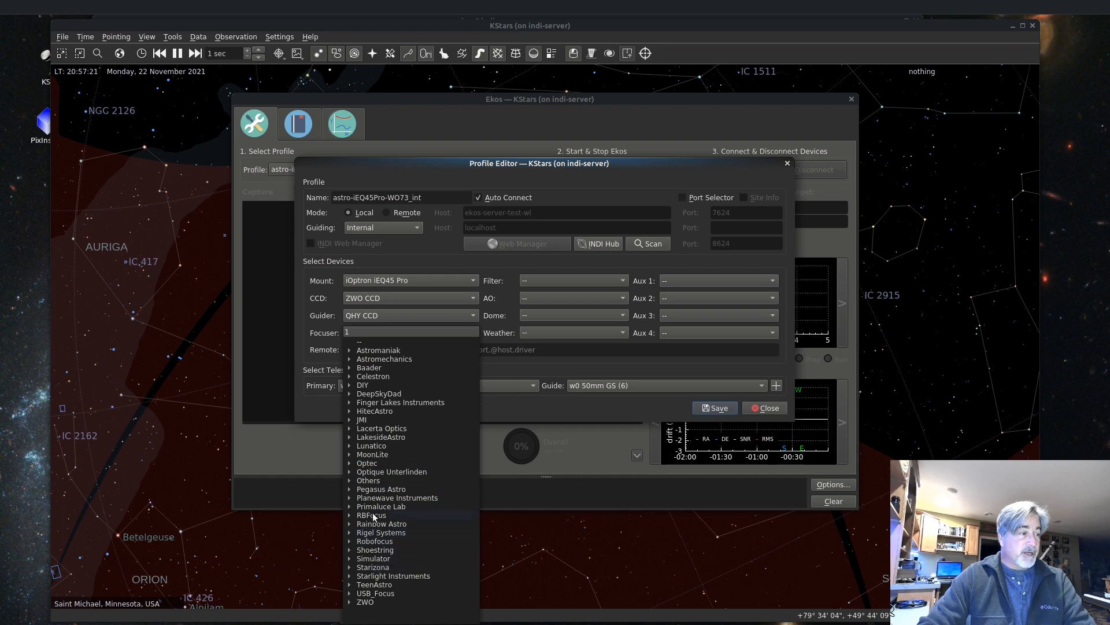
pyautogui.click(349, 418)
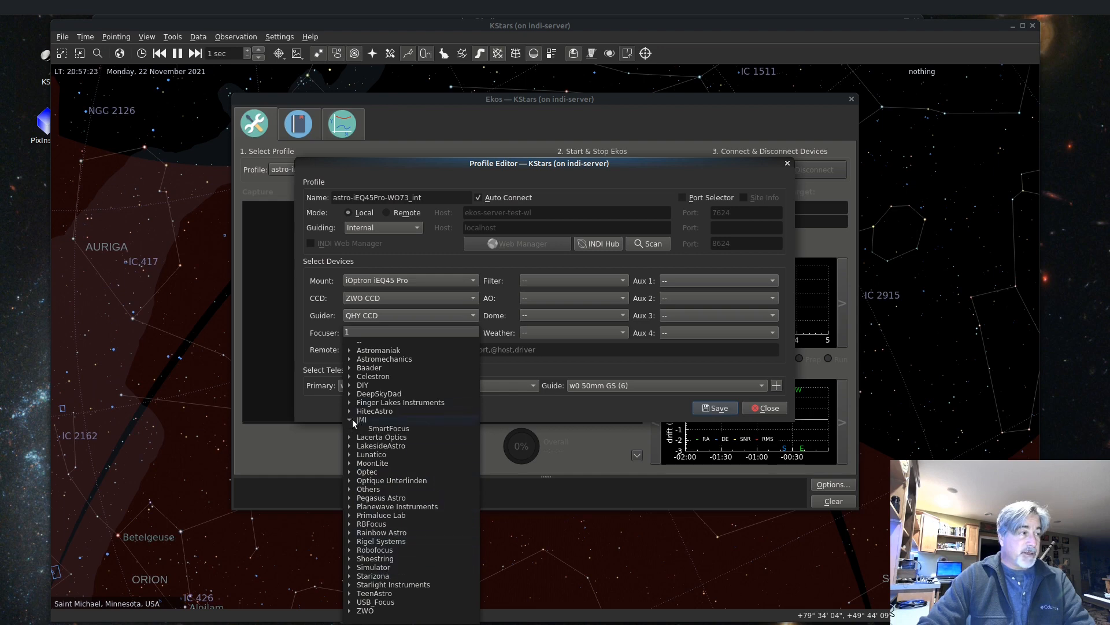
pyautogui.click(378, 429)
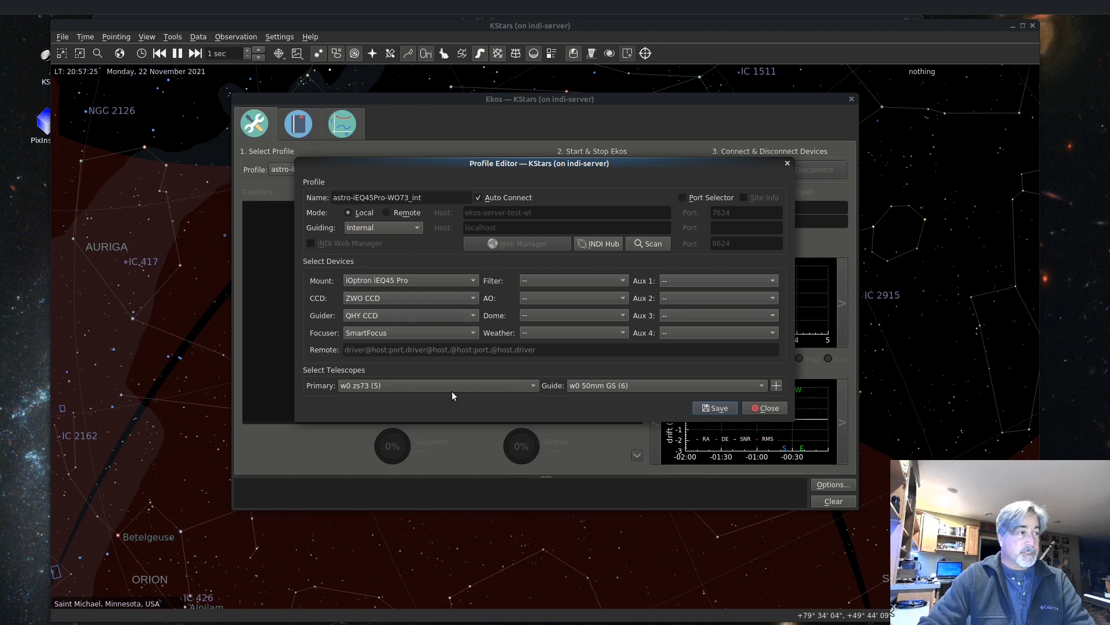
pyautogui.click(718, 408)
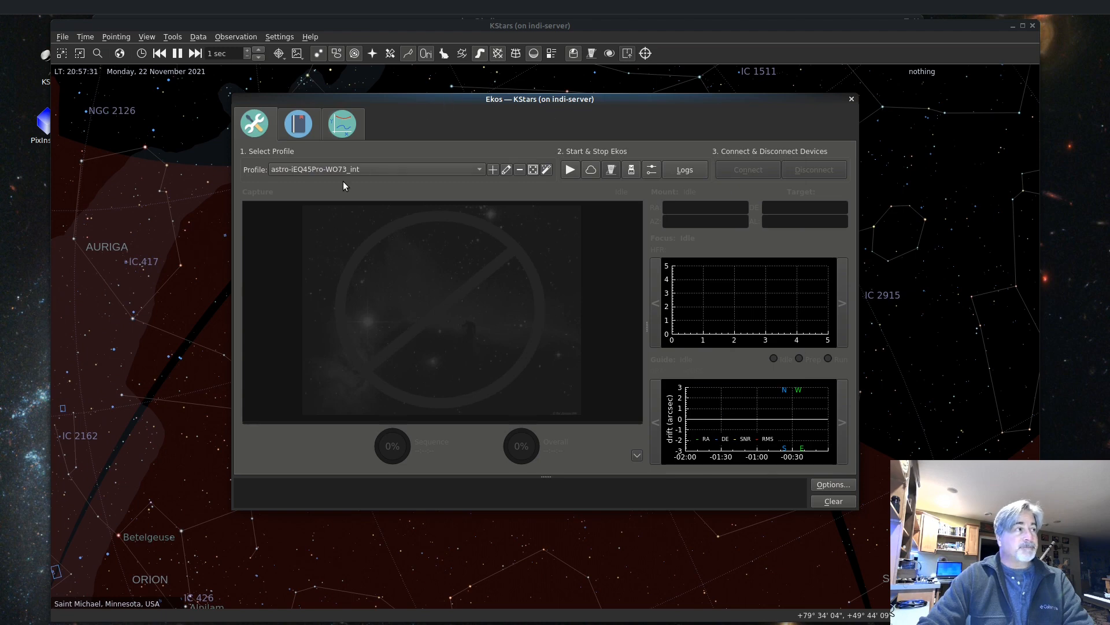
# Start Ekos with the selected profile and check the guide camera, focuser, main camera and mount settings in the INDI Control Panel.
pyautogui.click(569, 169)
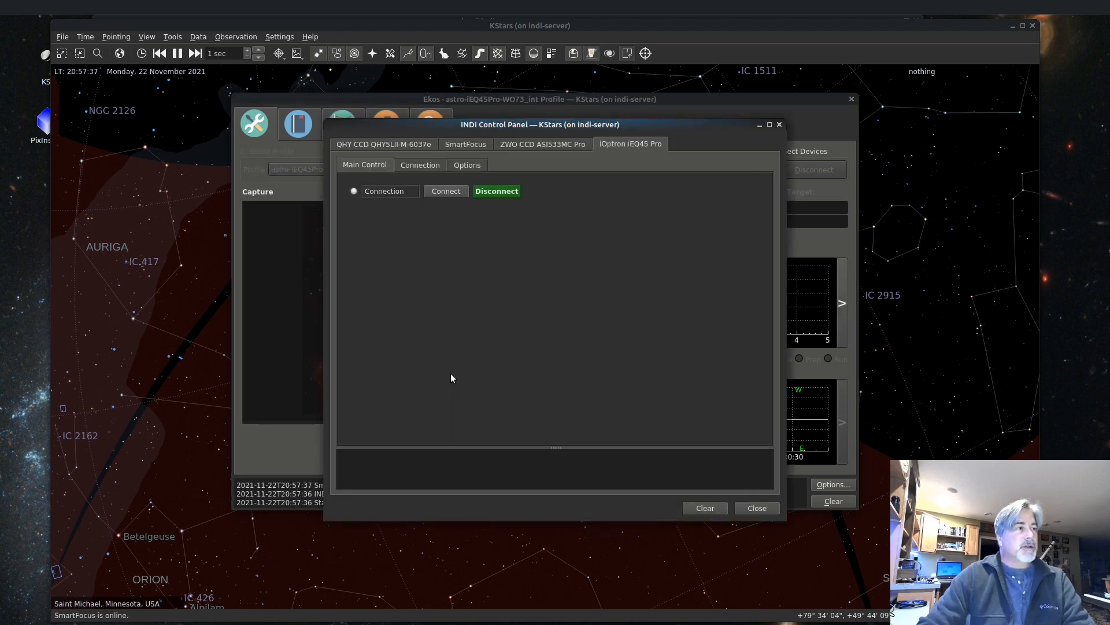
pyautogui.click(380, 143)
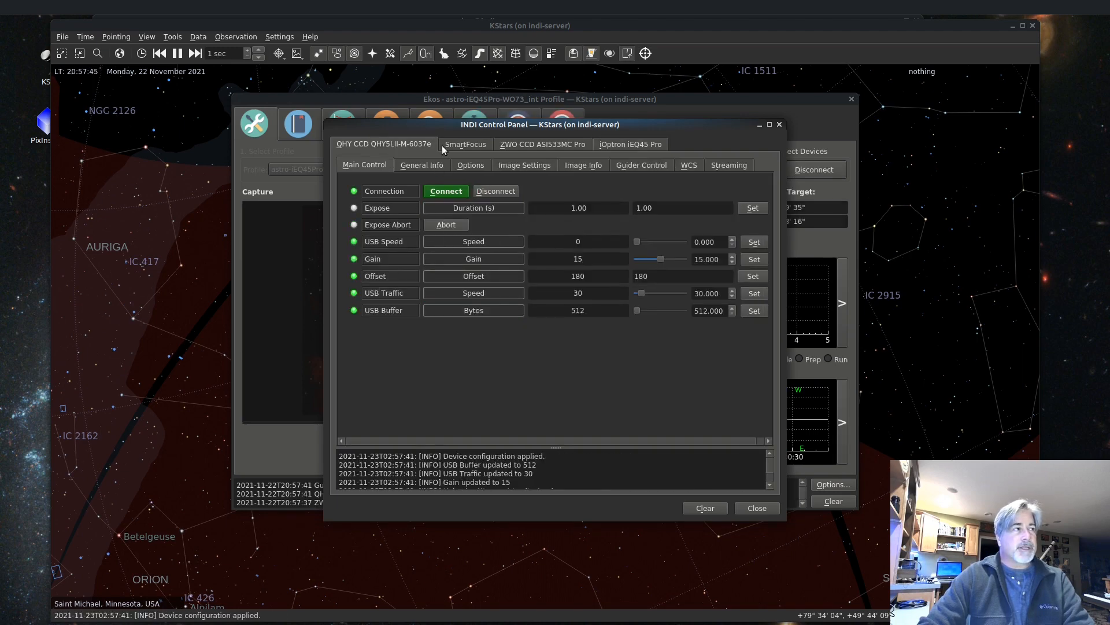
pyautogui.click(460, 143)
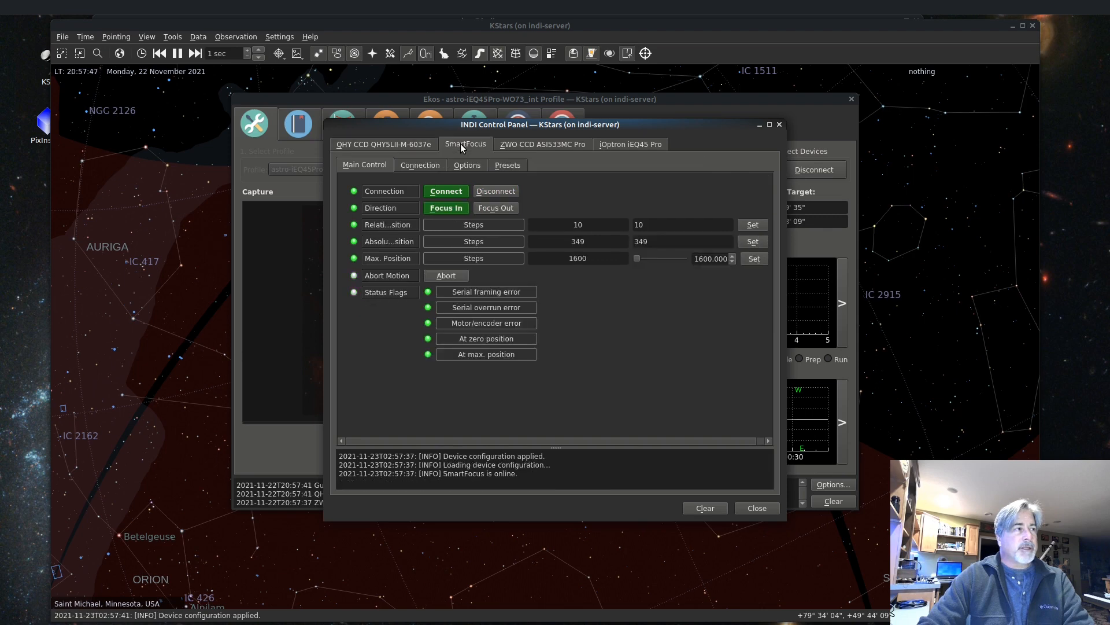
pyautogui.click(528, 145)
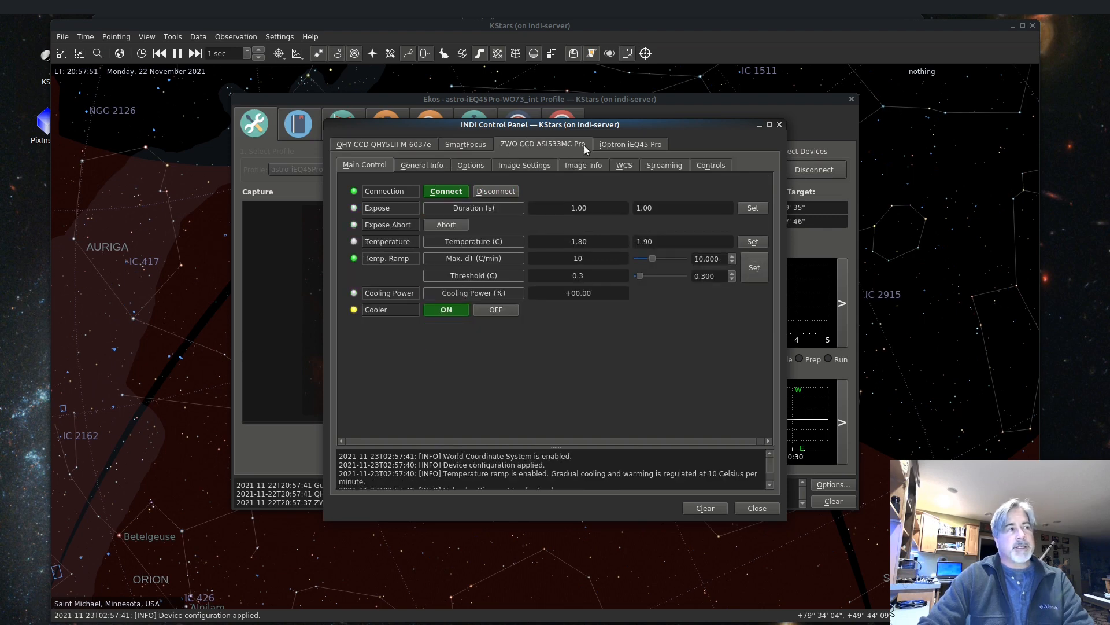
pyautogui.click(614, 146)
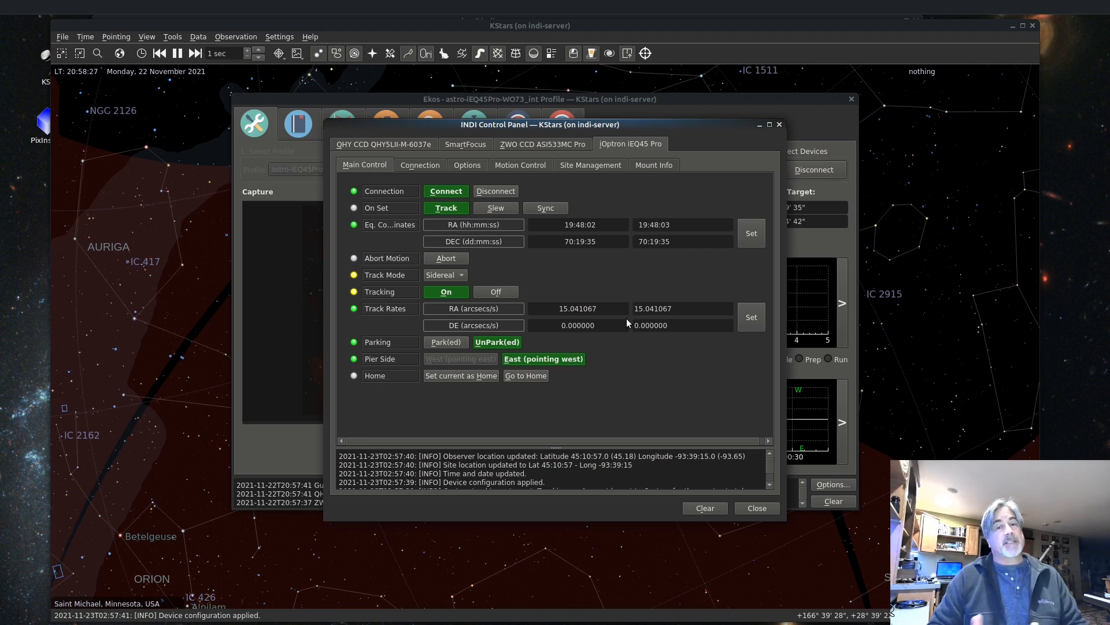
pyautogui.click(749, 509)
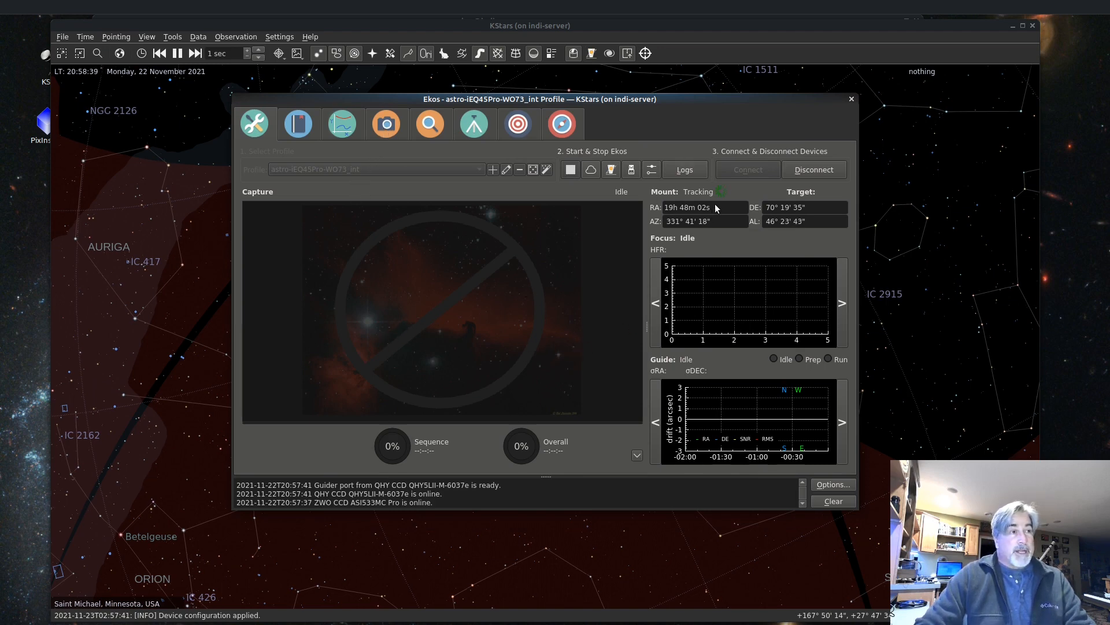
# Open the Ekos capture module and shift the sky map from Pisces to the northern sky between Cygnus and Lynx.
pyautogui.click(391, 128)
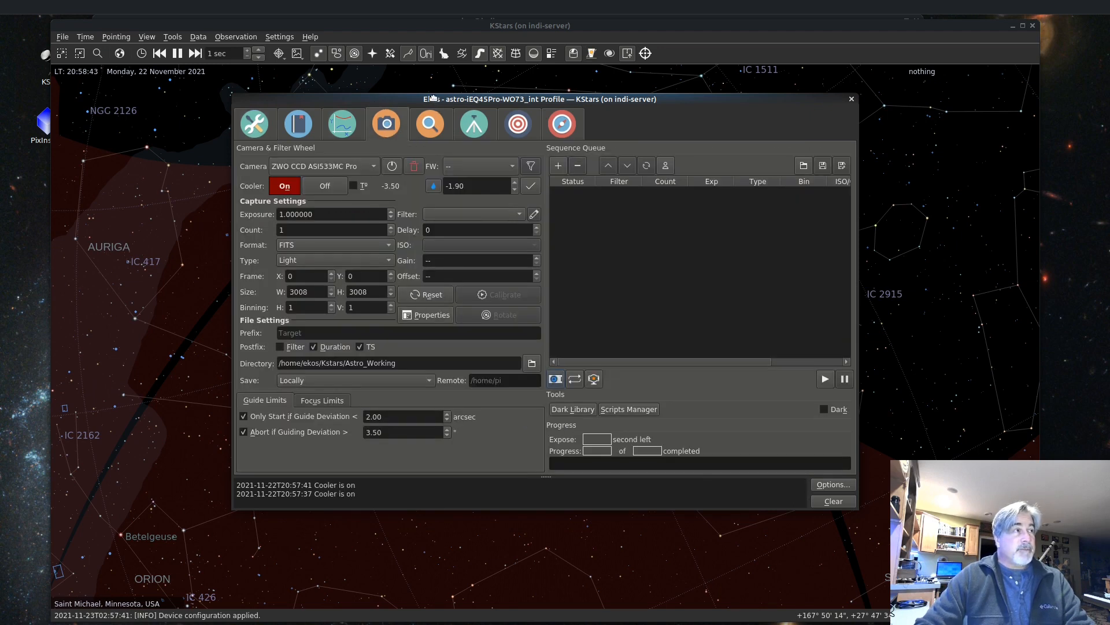
pyautogui.moveTo(435, 102); pyautogui.dragTo(1109, 220)
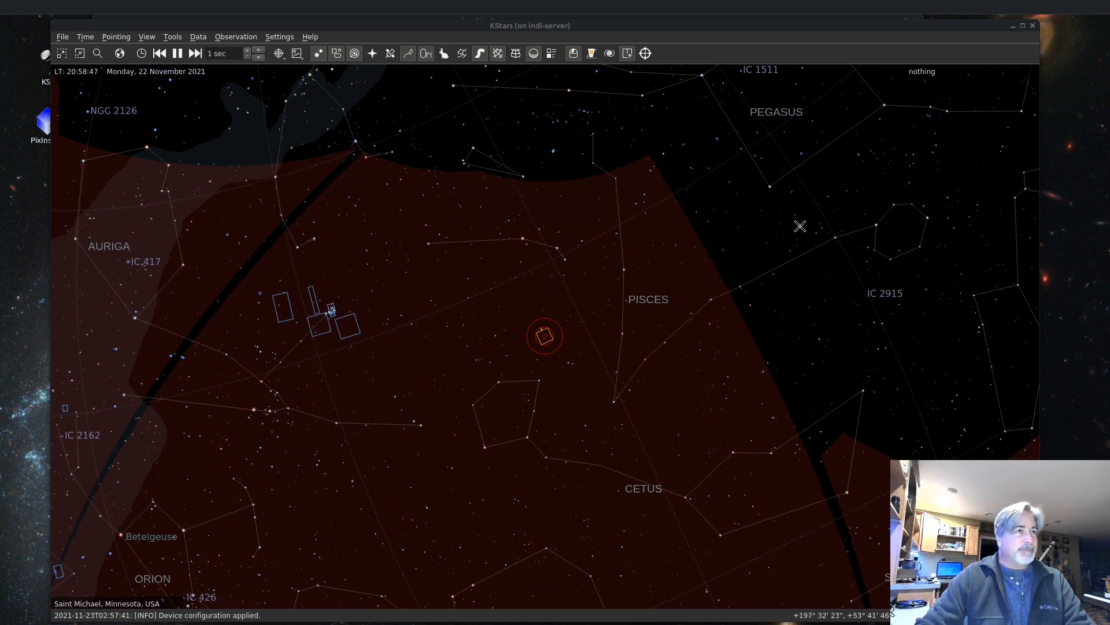
pyautogui.moveTo(528, 179); pyautogui.dragTo(715, 591)
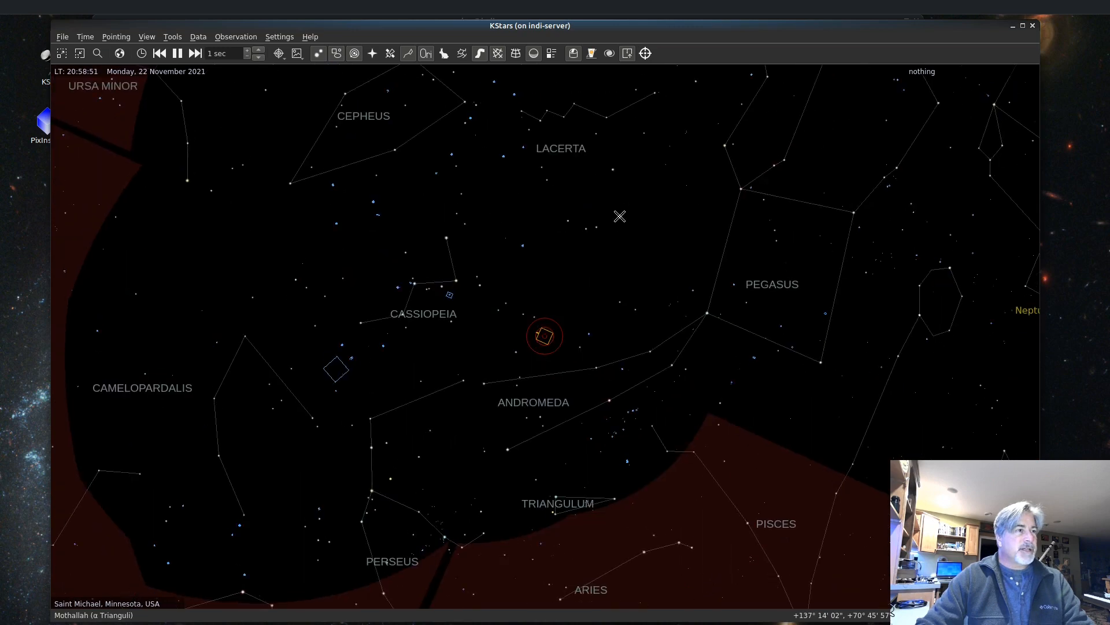
pyautogui.moveTo(623, 301)
pyautogui.mouseDown()
pyautogui.moveTo(638, 399)
pyautogui.moveTo(636, 318)
pyautogui.mouseUp()
pyautogui.moveTo(773, 217)
pyautogui.mouseDown()
pyautogui.moveTo(619, 384)
pyautogui.moveTo(600, 451)
pyautogui.moveTo(577, 463)
pyautogui.moveTo(578, 444)
pyautogui.mouseUp()
pyautogui.moveTo(757, 500)
pyautogui.mouseDown()
pyautogui.moveTo(645, 440)
pyautogui.moveTo(487, 290)
pyautogui.moveTo(409, 160)
pyautogui.moveTo(417, 174)
pyautogui.mouseUp()
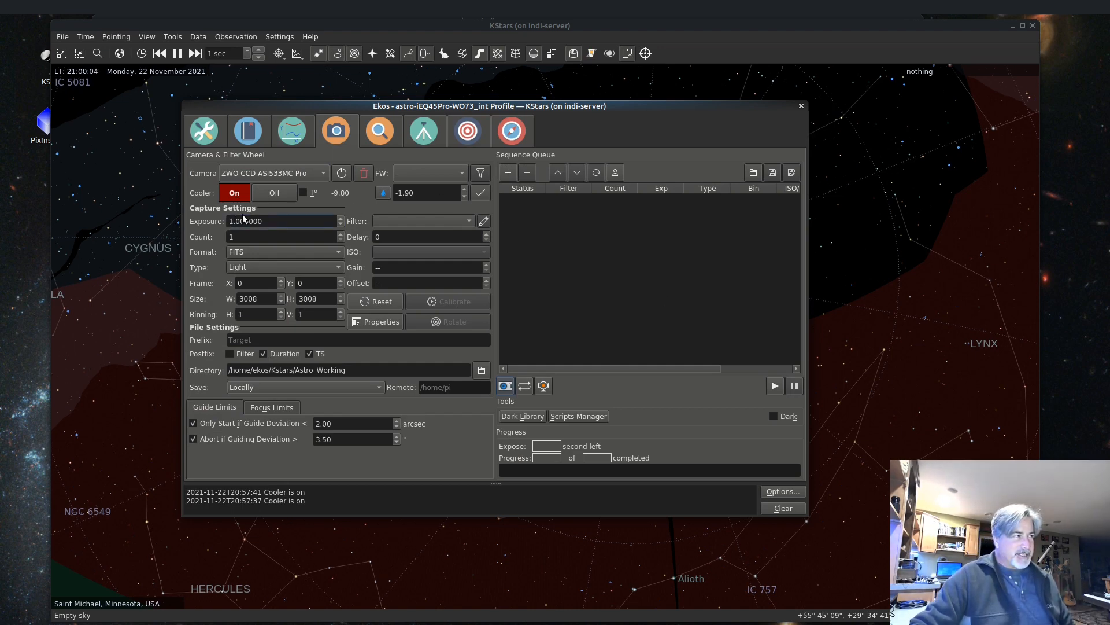
# Set the exposure to 10 seconds, gain to 100 and offset to 10, and capture a preview image.
pyautogui.write('0')
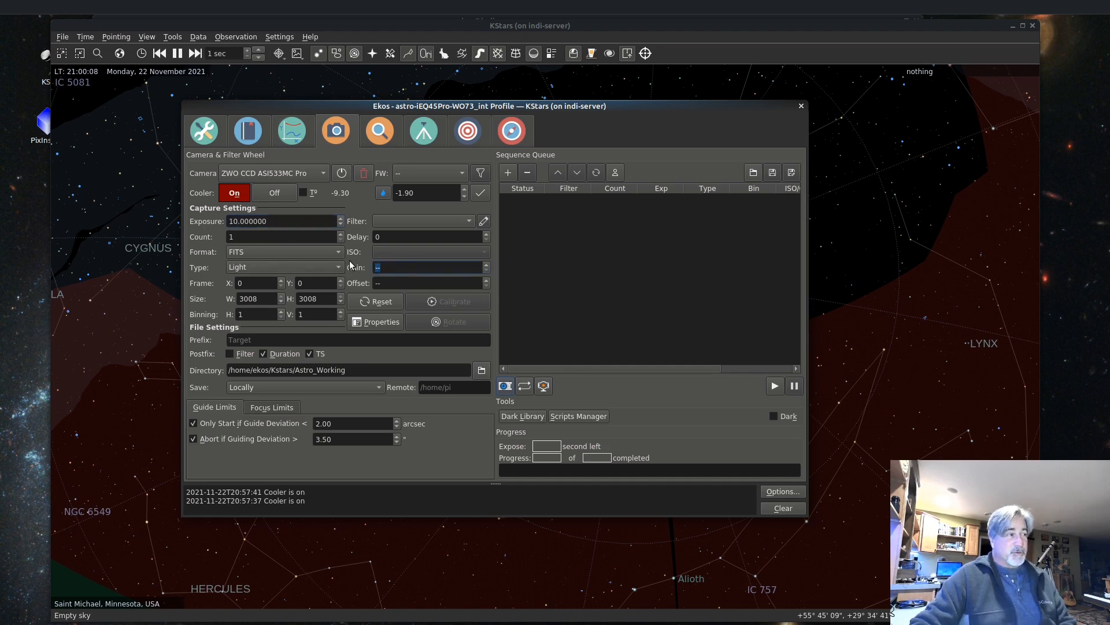
pyautogui.write('100')
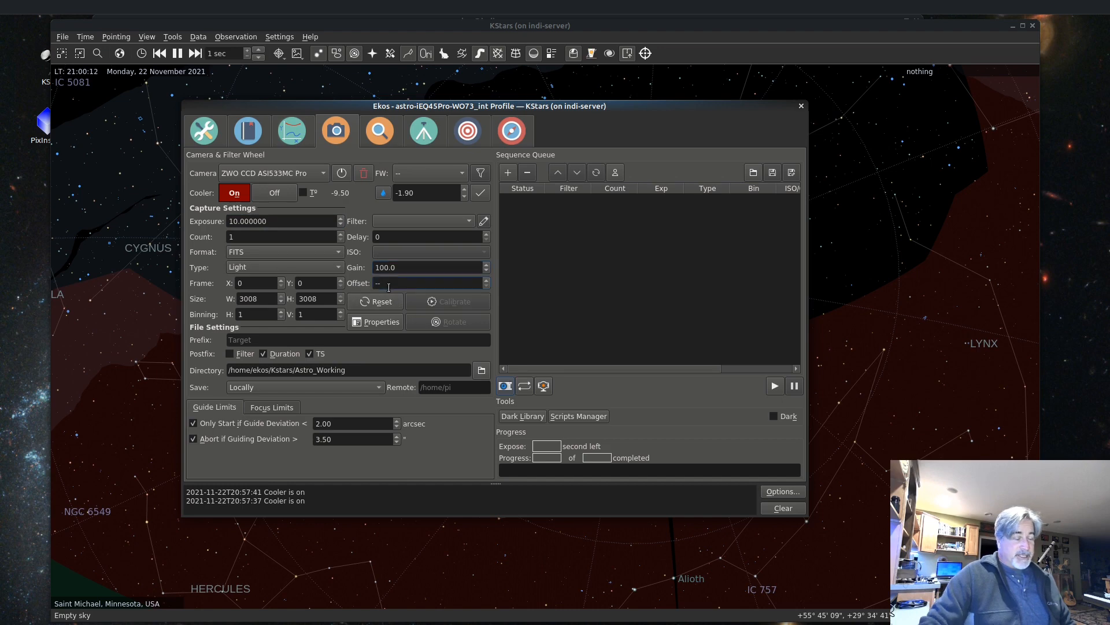
pyautogui.write('10')
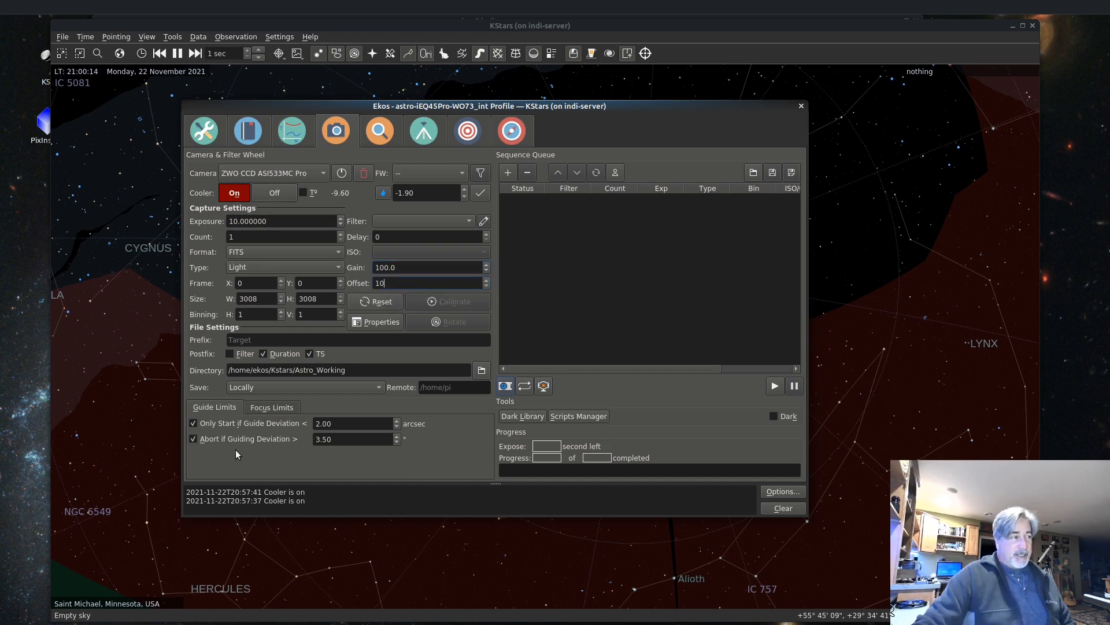
pyautogui.click(505, 386)
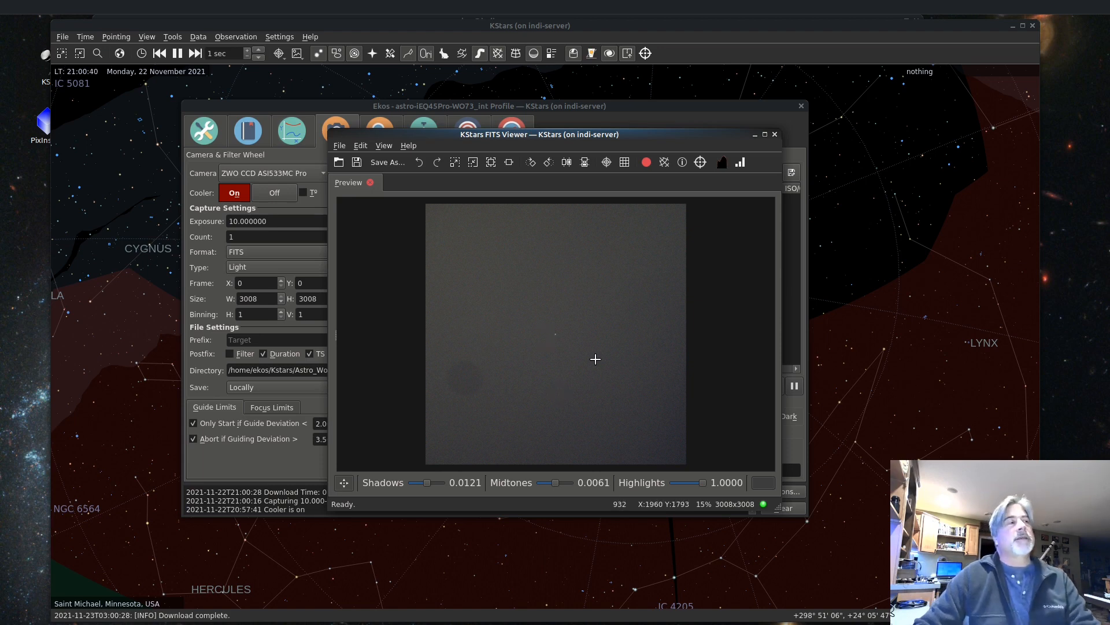
# Examine the preview frame in the FITS Viewer beside the capture settings and close the viewer.
pyautogui.moveTo(596, 135); pyautogui.dragTo(870, 150)
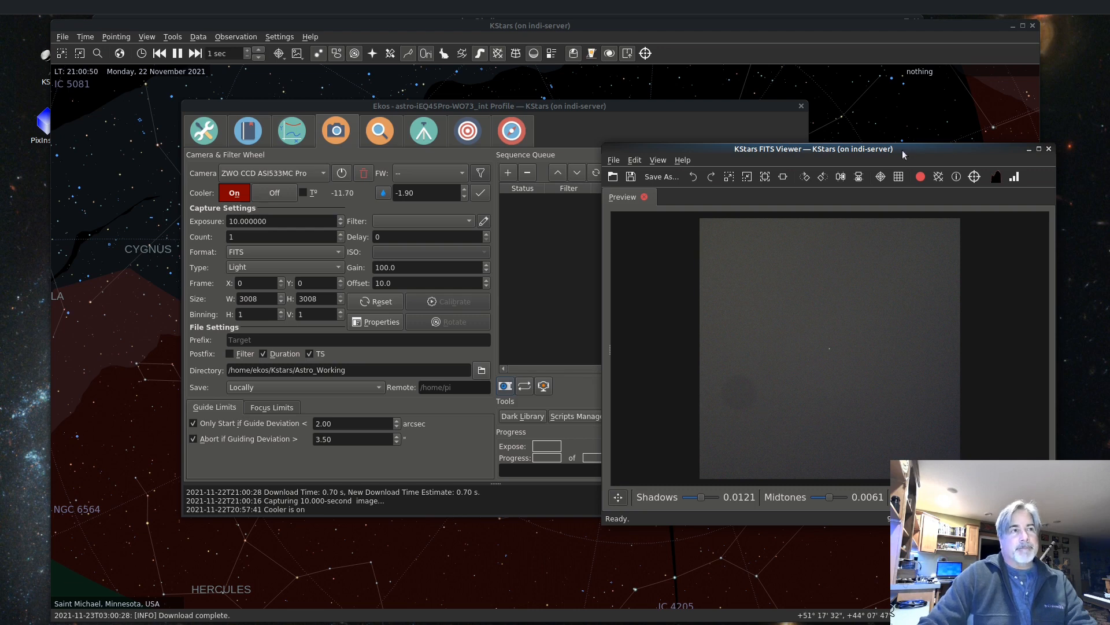
pyautogui.moveTo(904, 151); pyautogui.dragTo(587, 138)
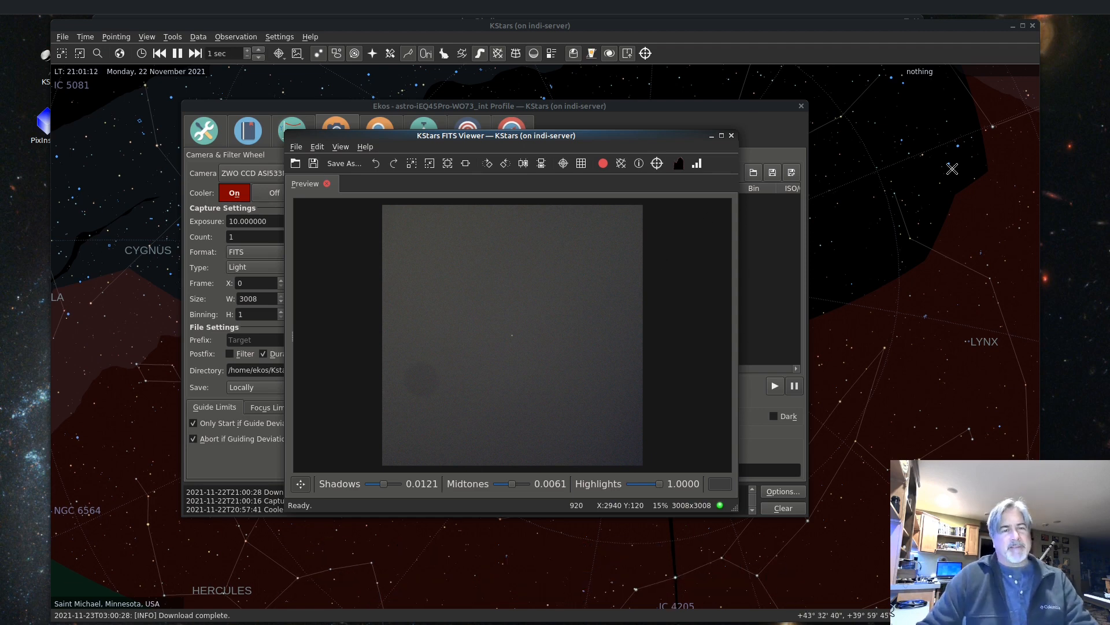
pyautogui.click(731, 134)
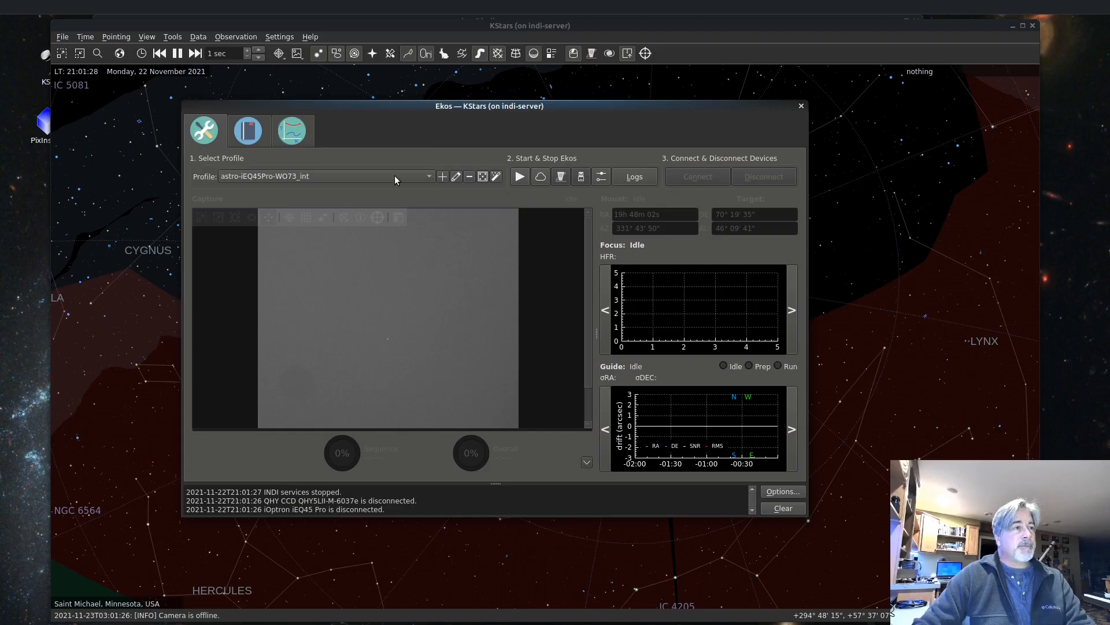
# Quit KStars on the indi-server and return to the SSH terminal's command prompt.
pyautogui.click(62, 37)
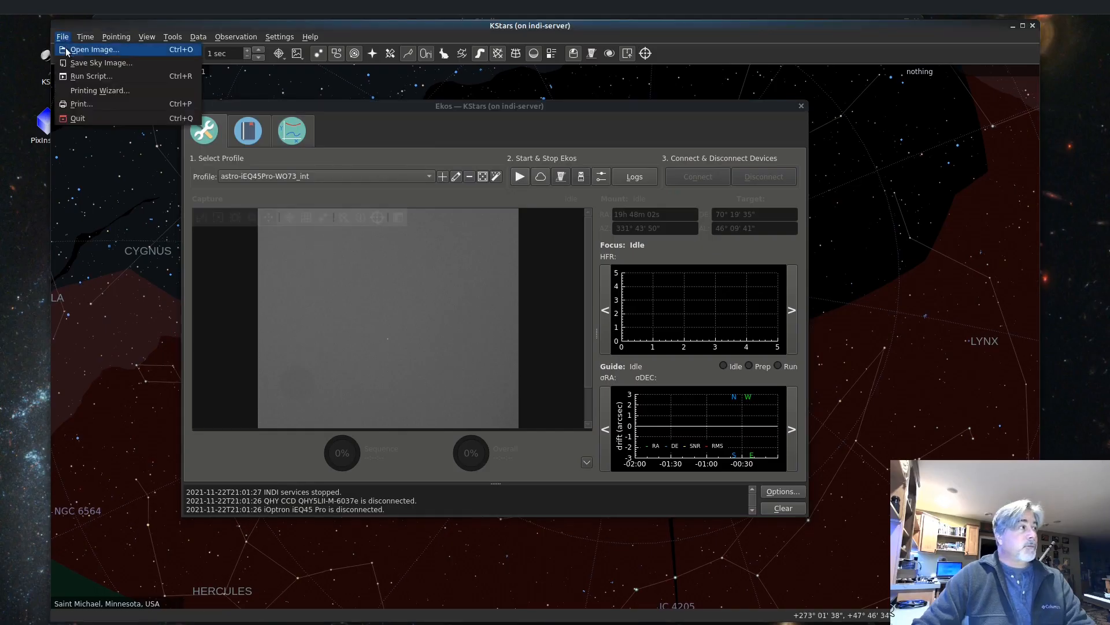
pyautogui.click(80, 119)
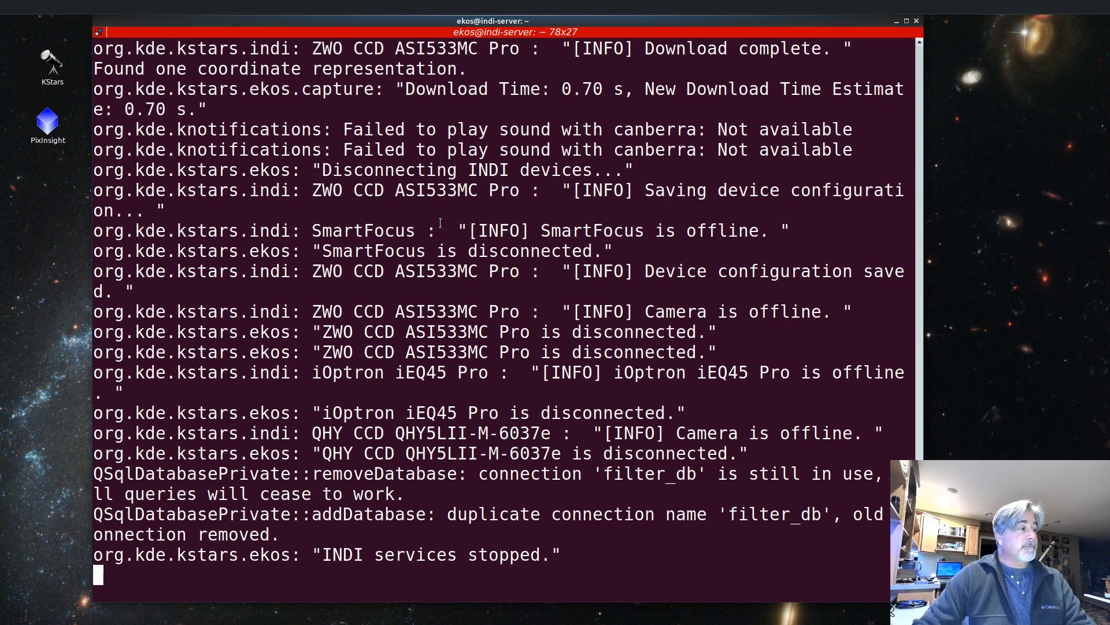
pyautogui.press('Return')
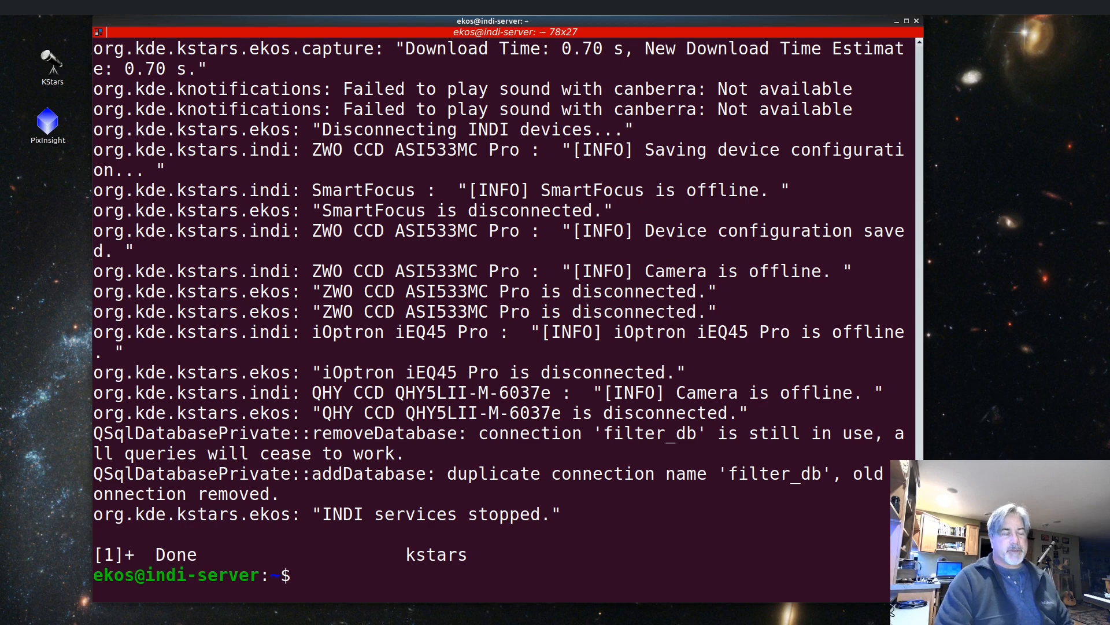
# Run vnc_greeter_control.sh to start the x11vnc service without enabling it on server boot, and exit the utility.
pyautogui.write('vnc')
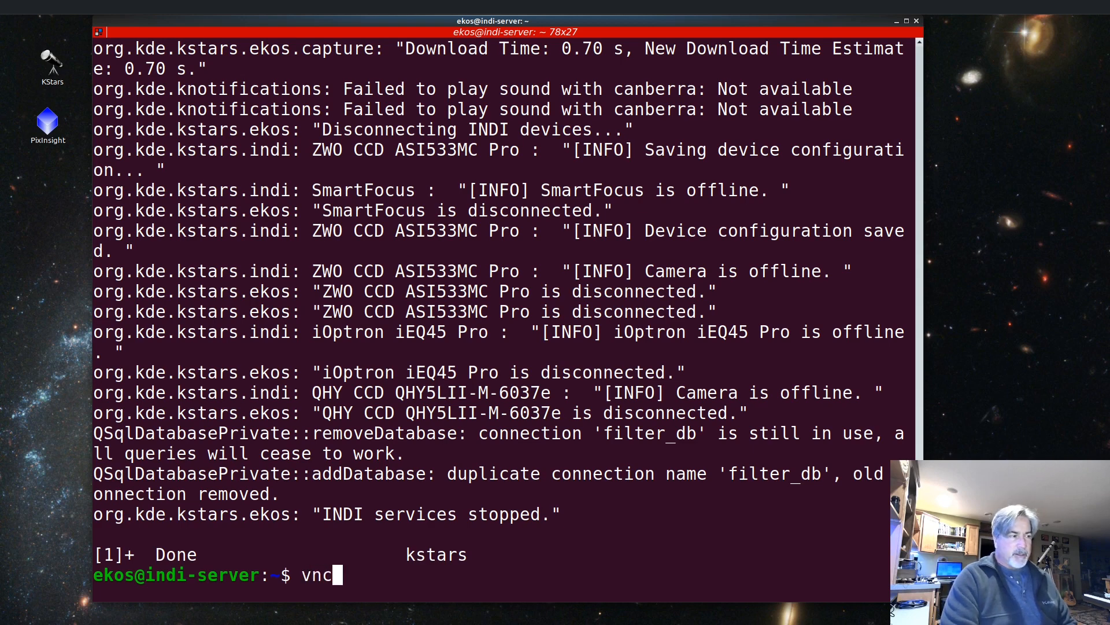
pyautogui.press('Tab')
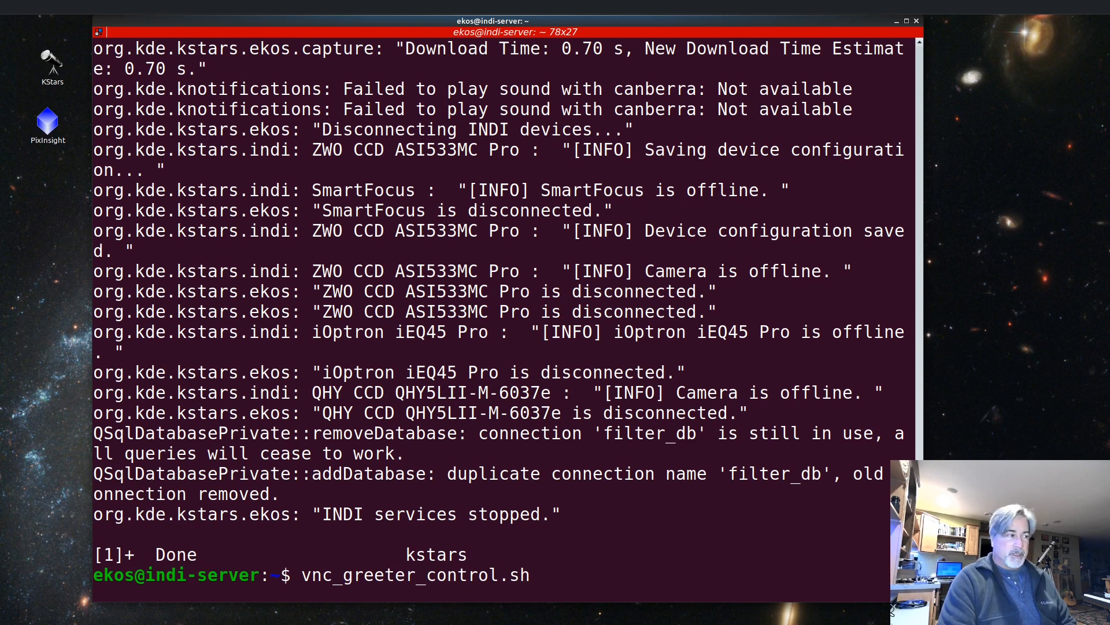
pyautogui.press('Return')
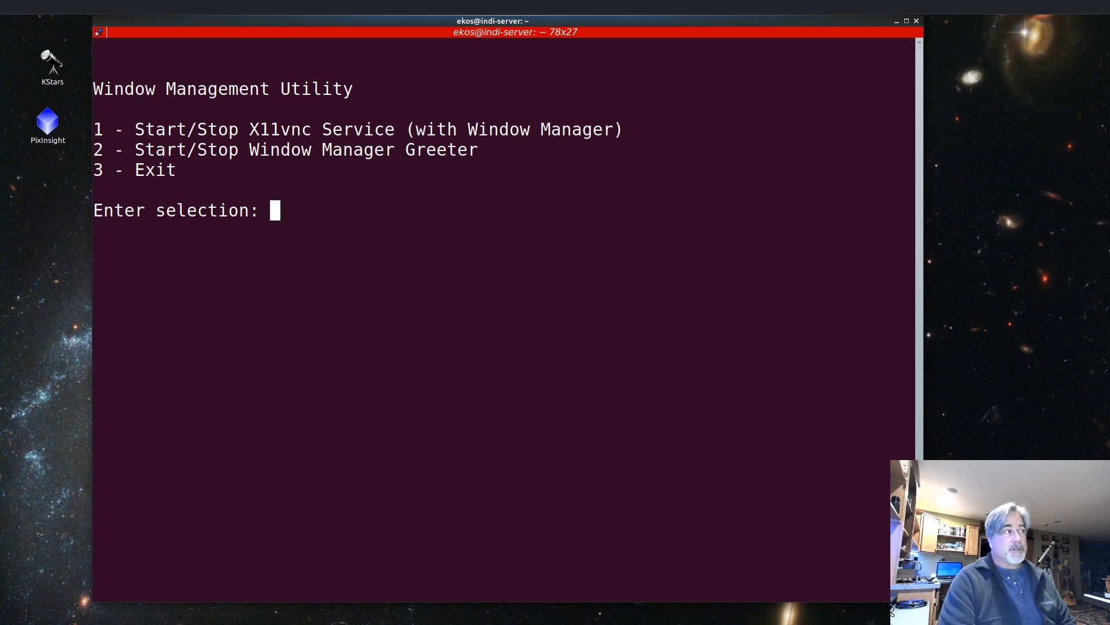
pyautogui.write('1')
pyautogui.press('Return')
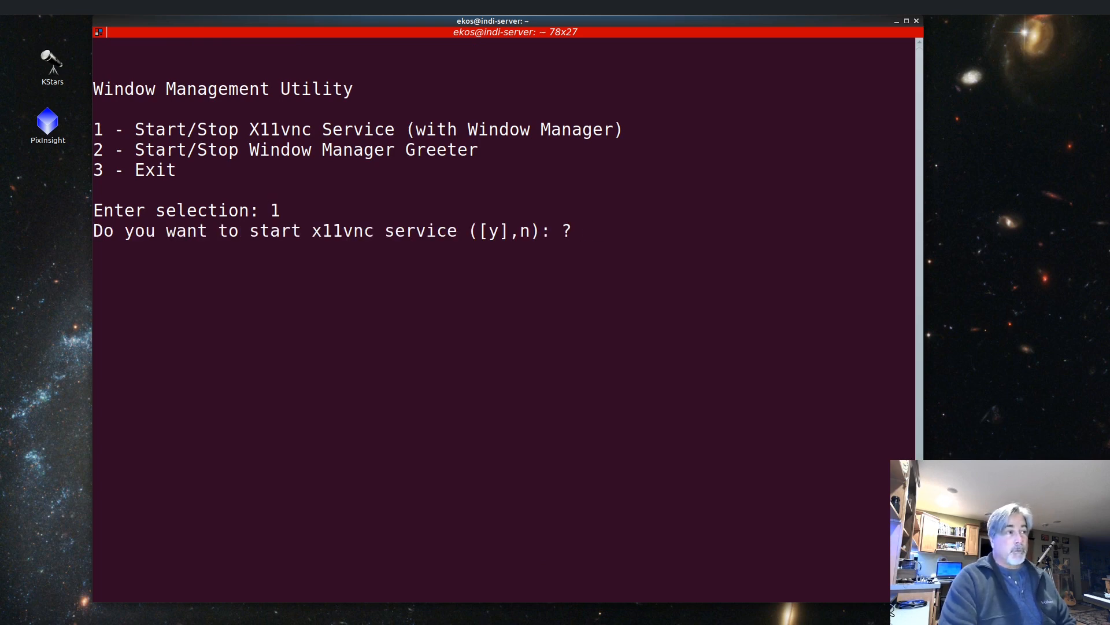
pyautogui.write('y')
pyautogui.press('Return')
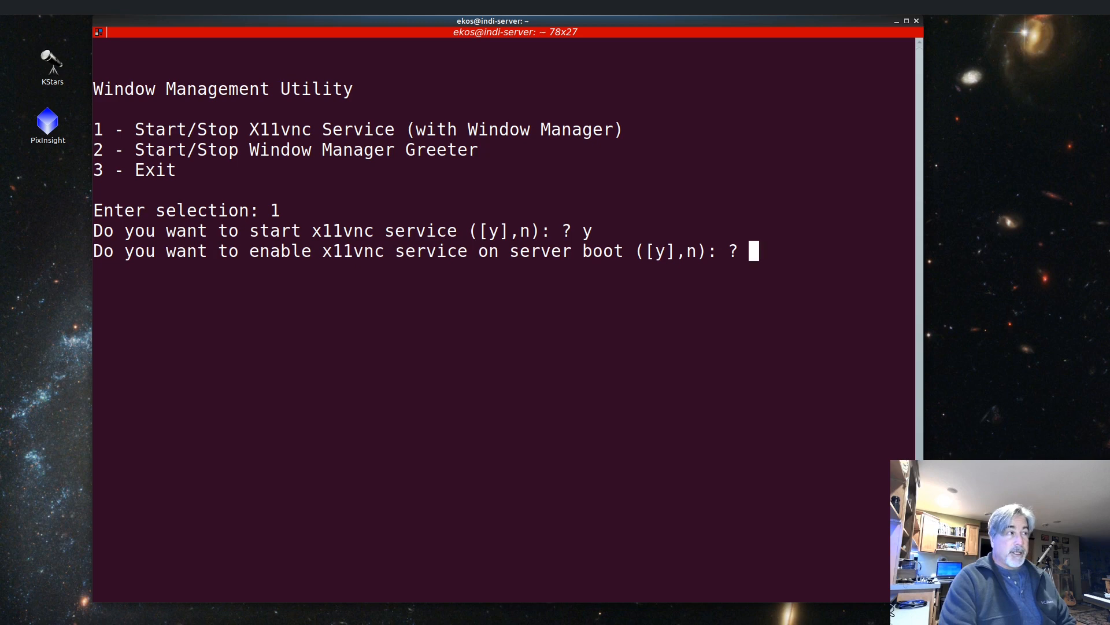
pyautogui.write('n')
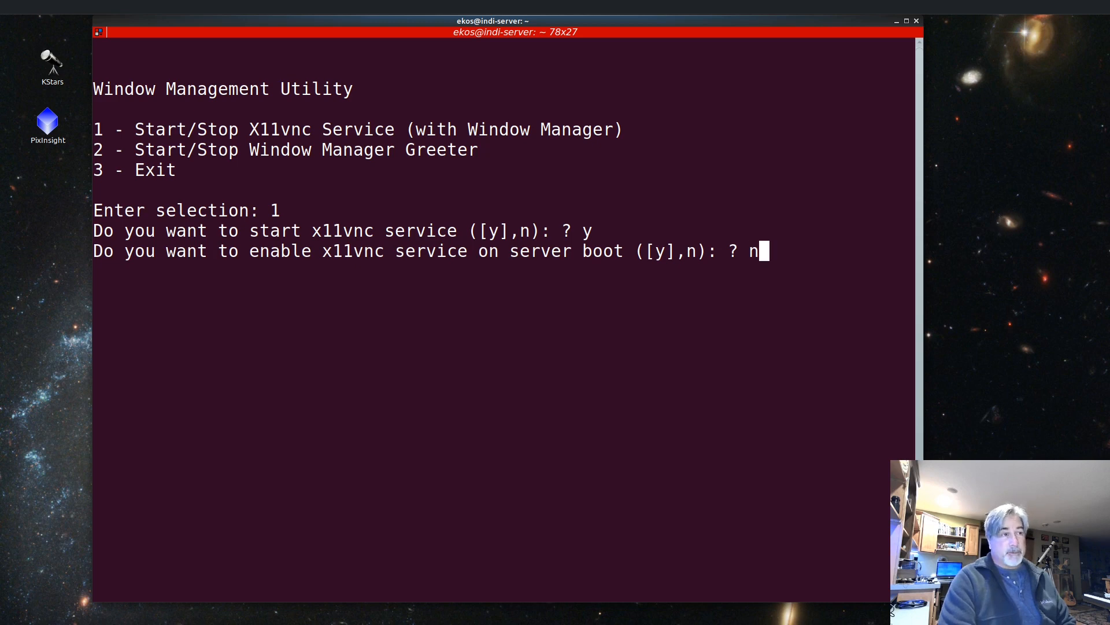
pyautogui.press('Return')
pyautogui.write('3')
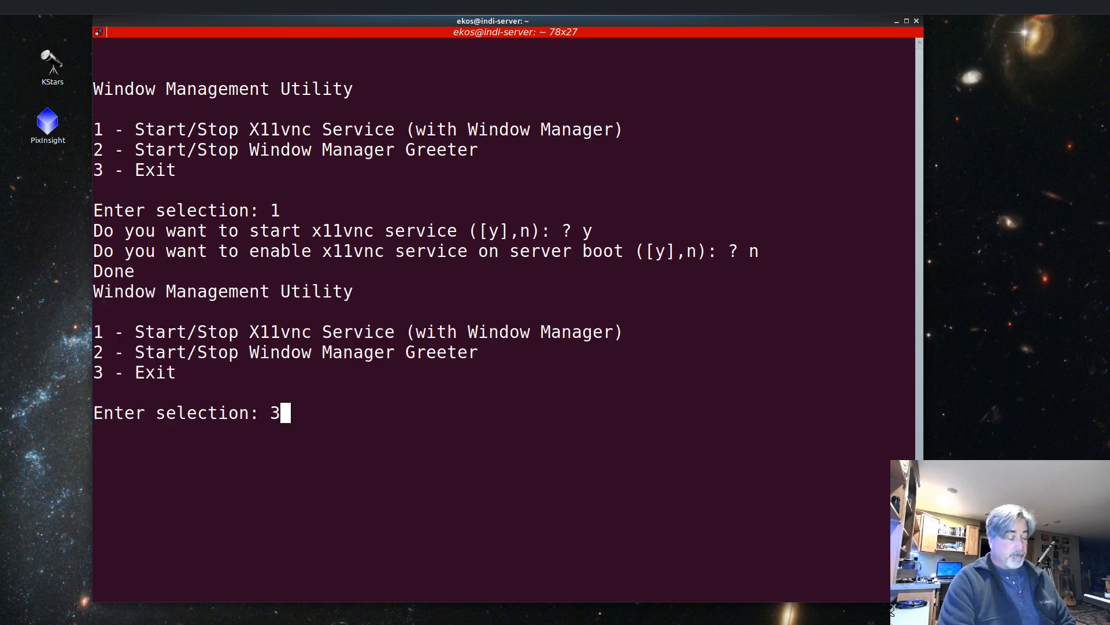
pyautogui.press('Return')
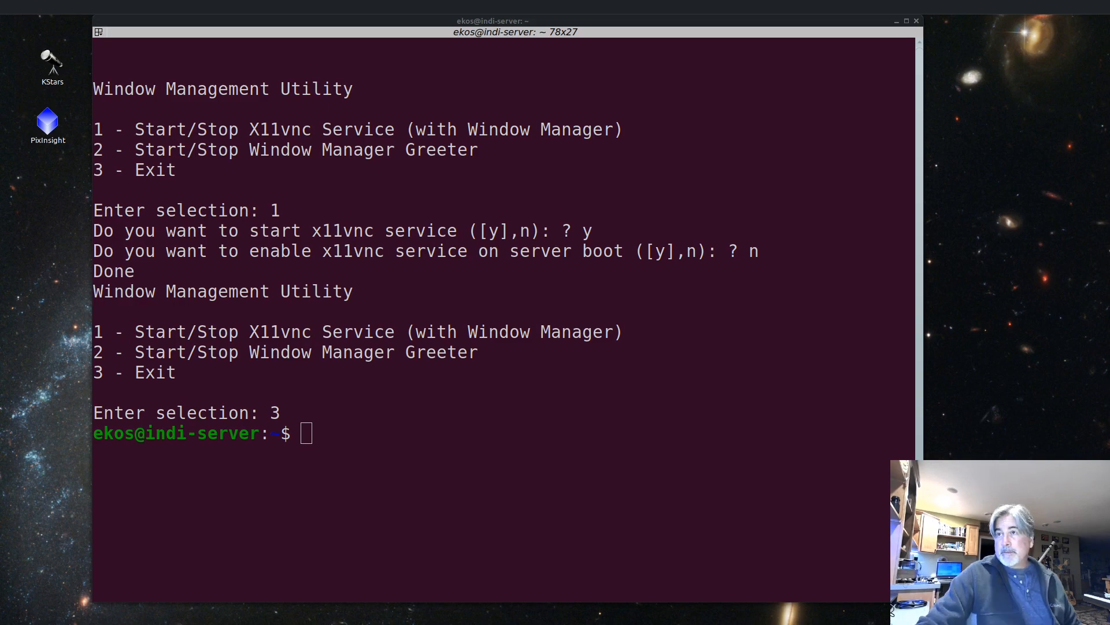
# Switch to Remmina, connect to indi-server:5900 with the VNC password and log in to the Ekos User desktop with the account password.
pyautogui.moveTo(1109, 405); pyautogui.dragTo(325, 177)
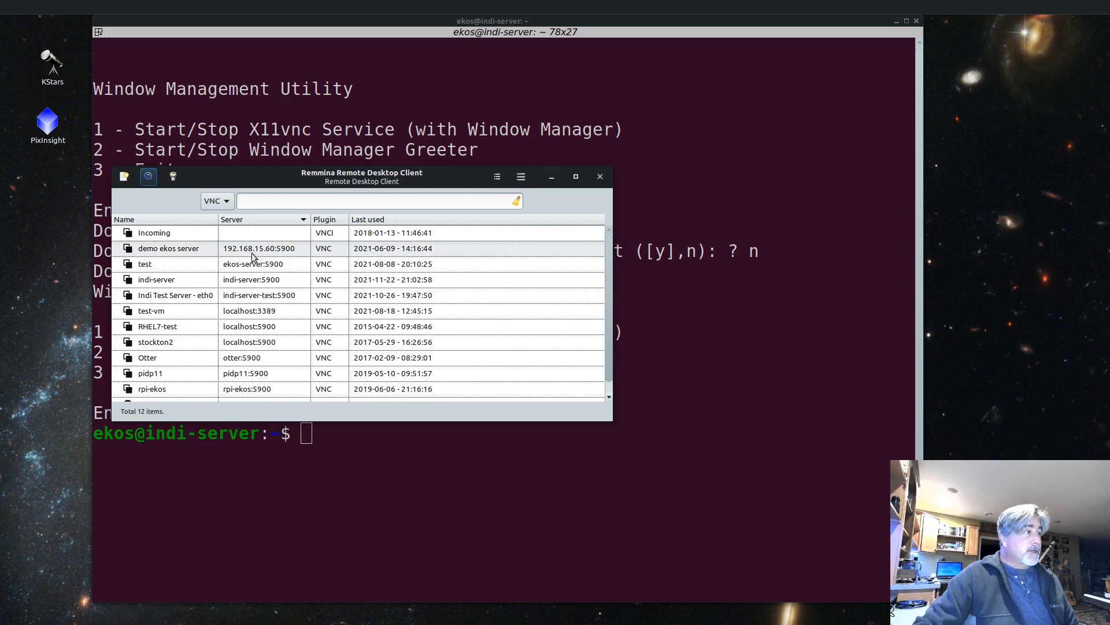
pyautogui.doubleClick(239, 283)
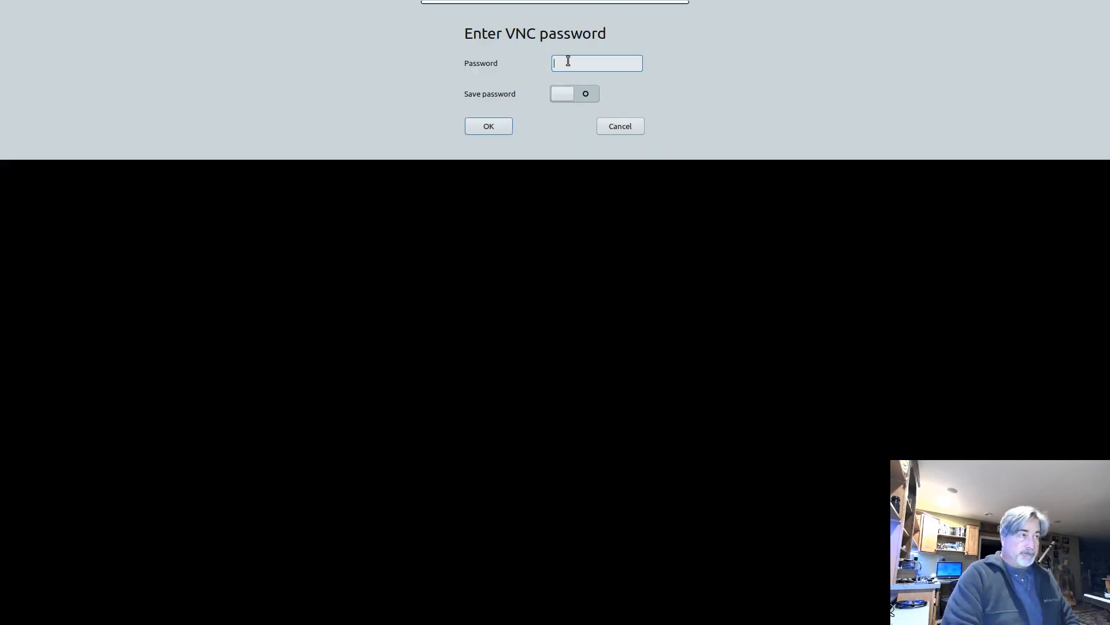
pyautogui.write('*')
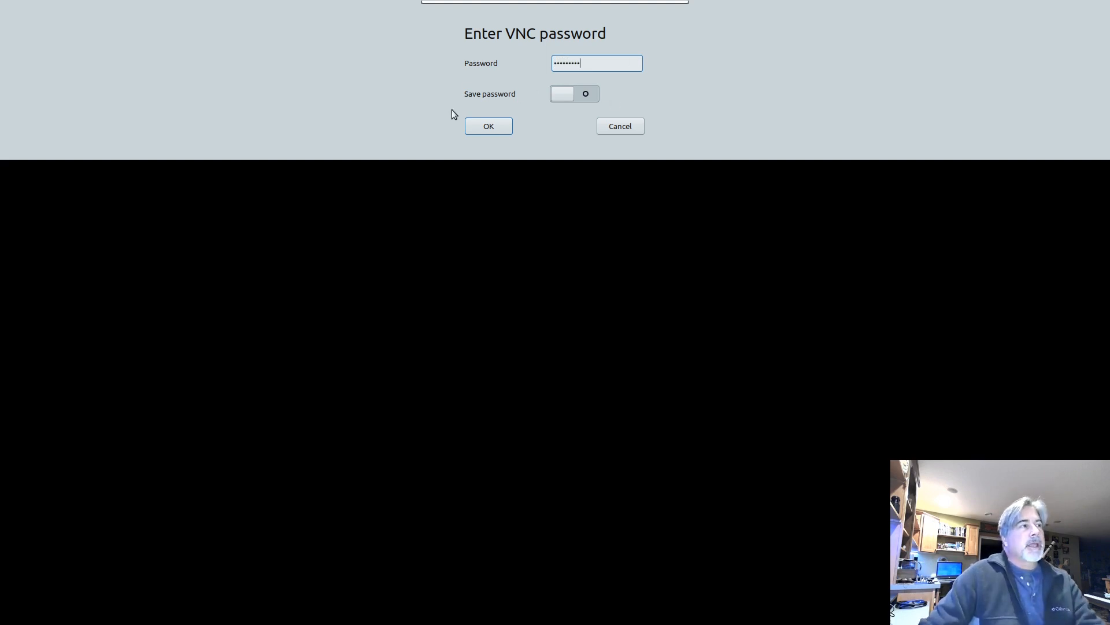
pyautogui.click(486, 127)
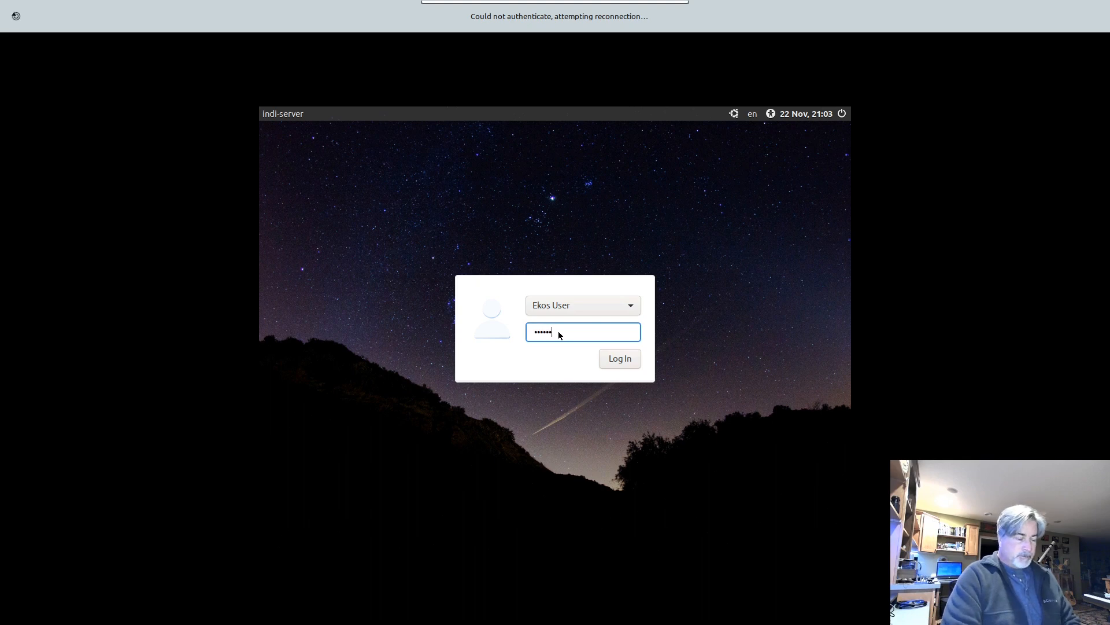
pyautogui.press('Return')
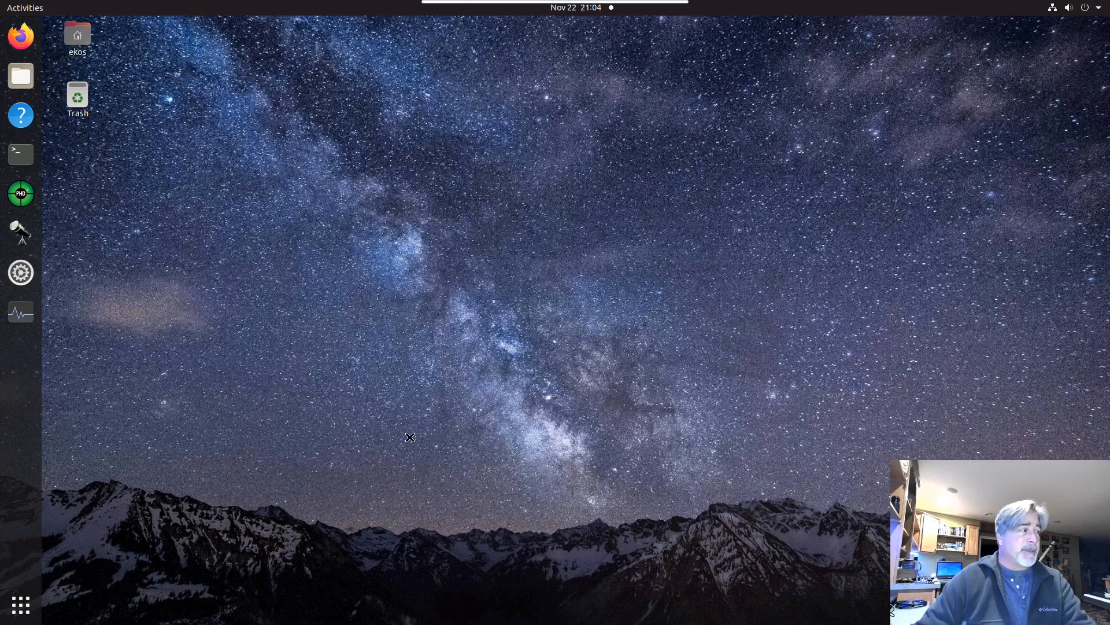
# Look through the installed applications on the remote desktop and the options offered for KStars.
pyautogui.click(21, 604)
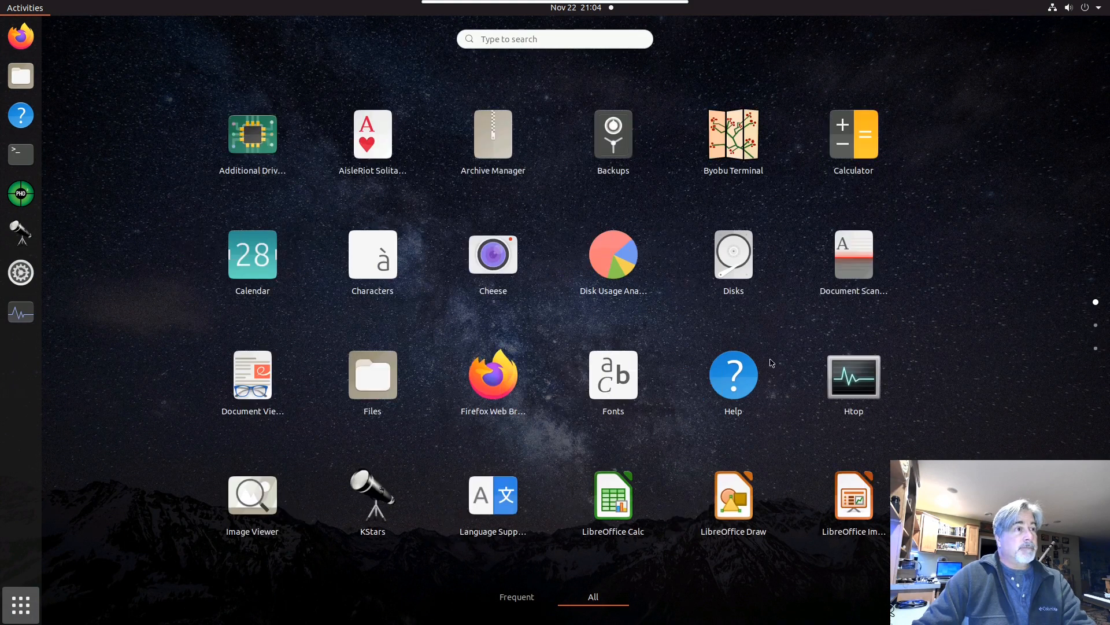
pyautogui.scroll(-1, 396, 507)
pyautogui.scroll(-1, 393, 503)
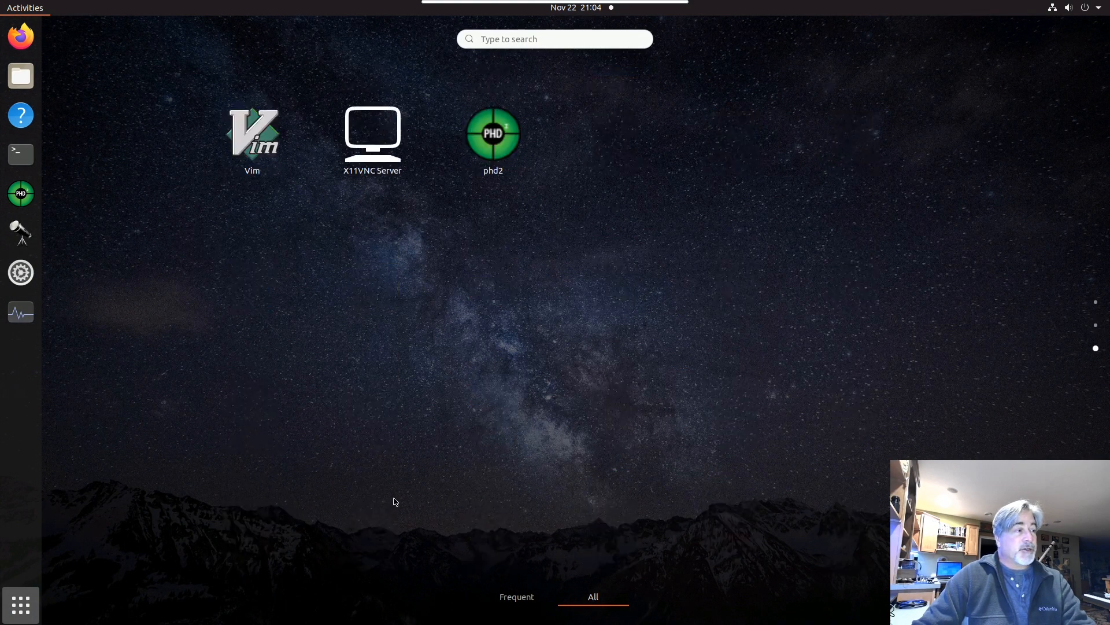
pyautogui.scroll(2, 409, 488)
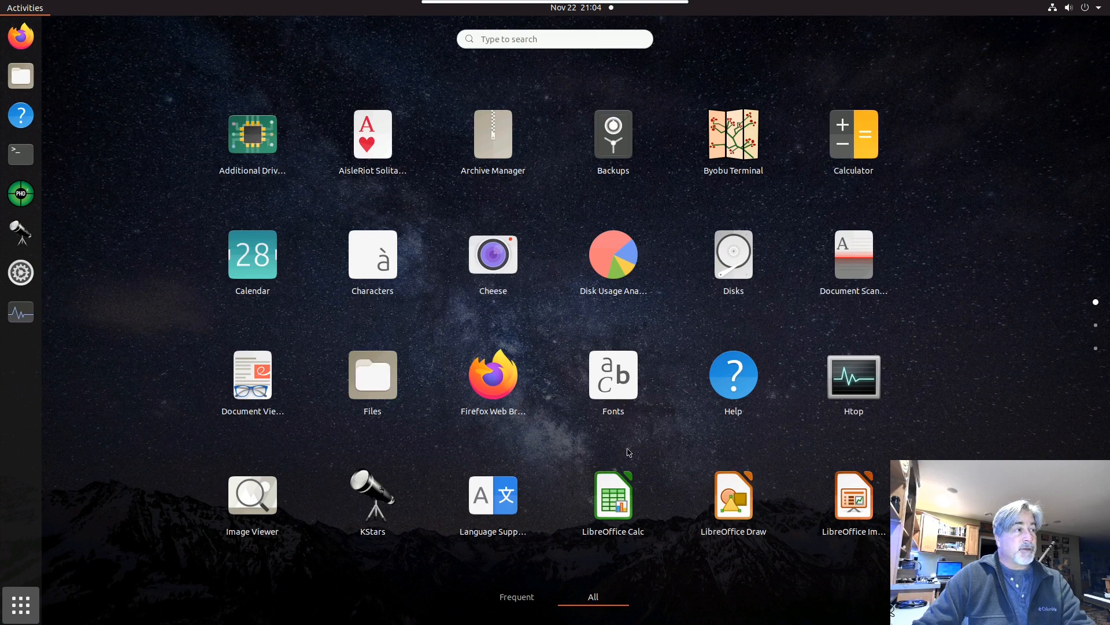
pyautogui.rightClick(373, 492)
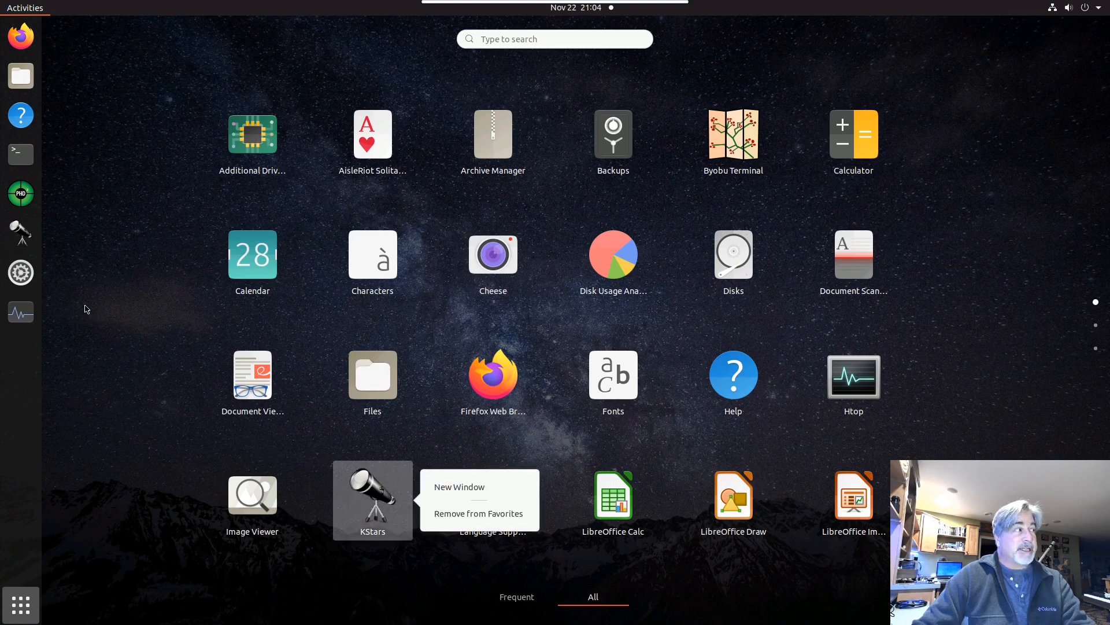
pyautogui.click(433, 450)
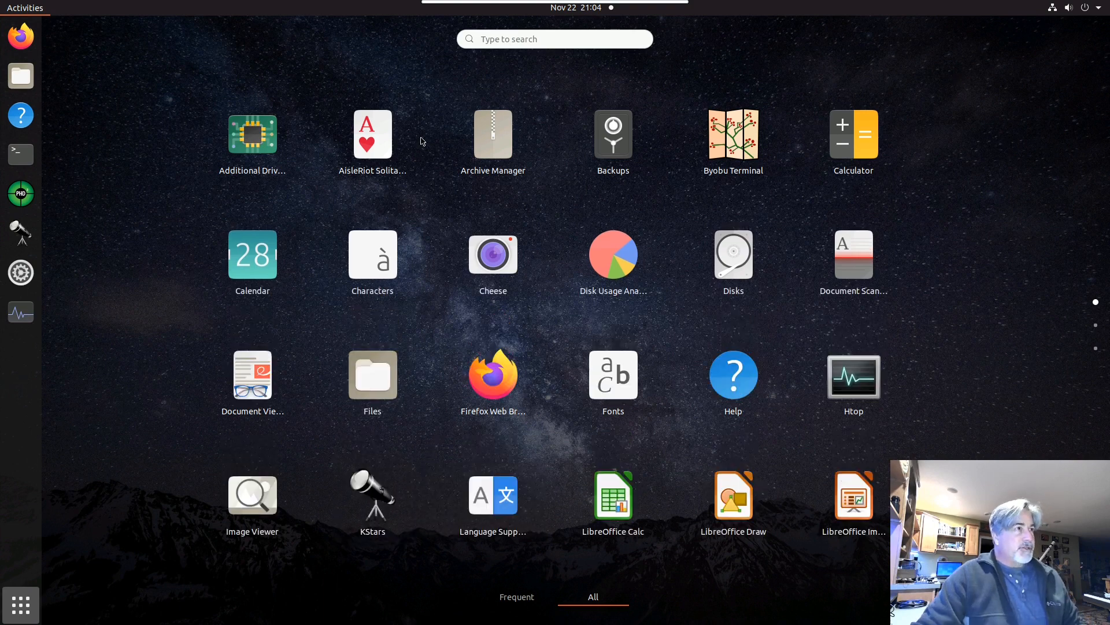
pyautogui.press('Escape')
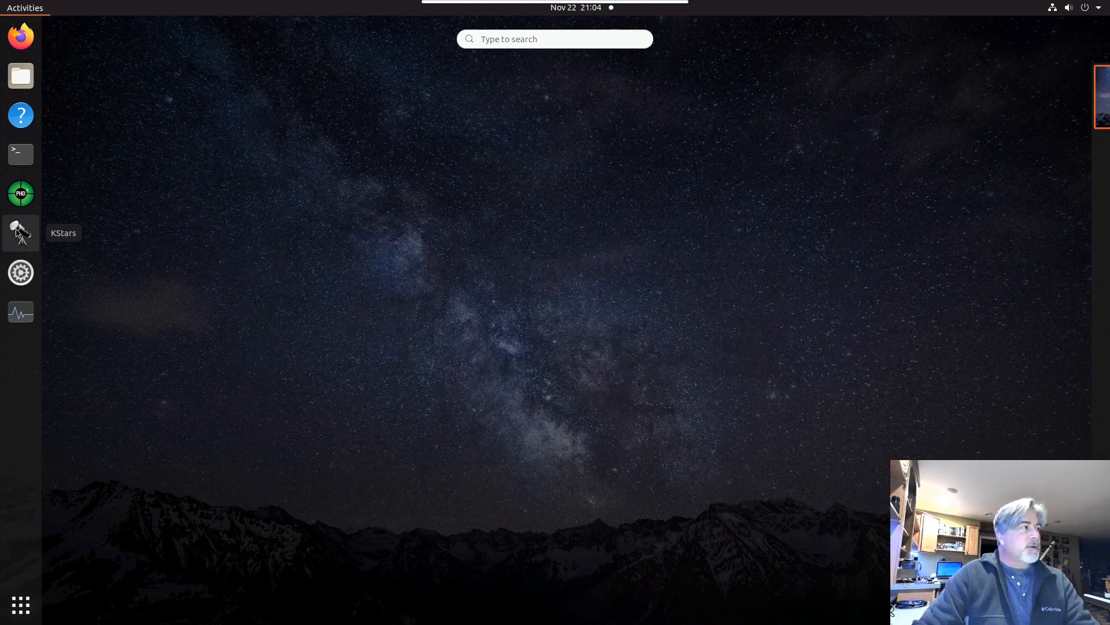
# Launch KStars on the remote desktop and open the Ekos window.
pyautogui.click(19, 230)
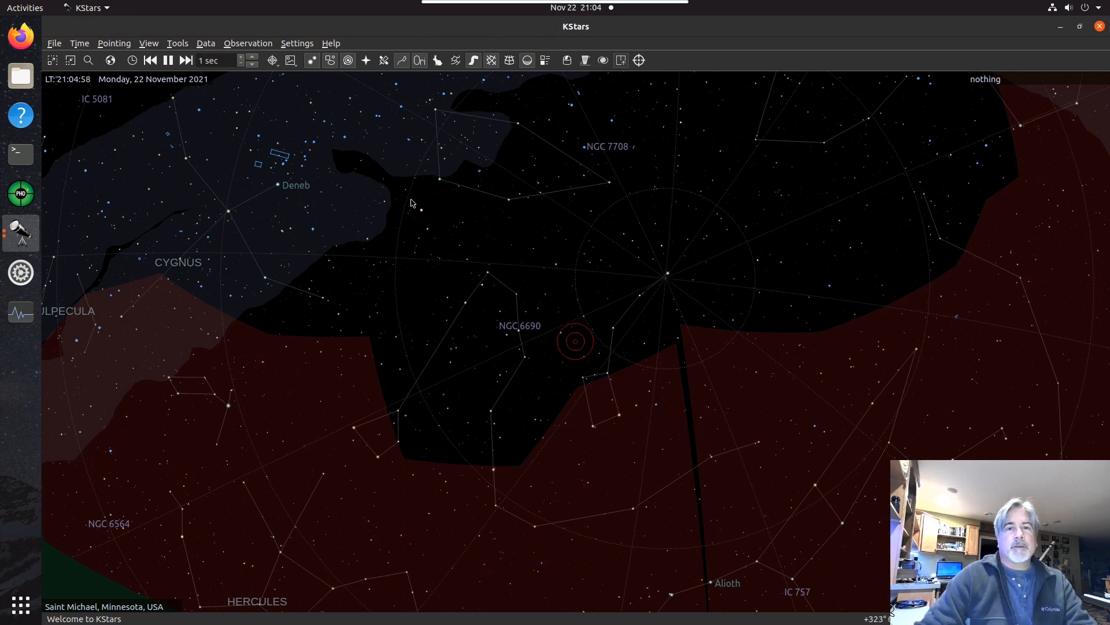
pyautogui.click(171, 45)
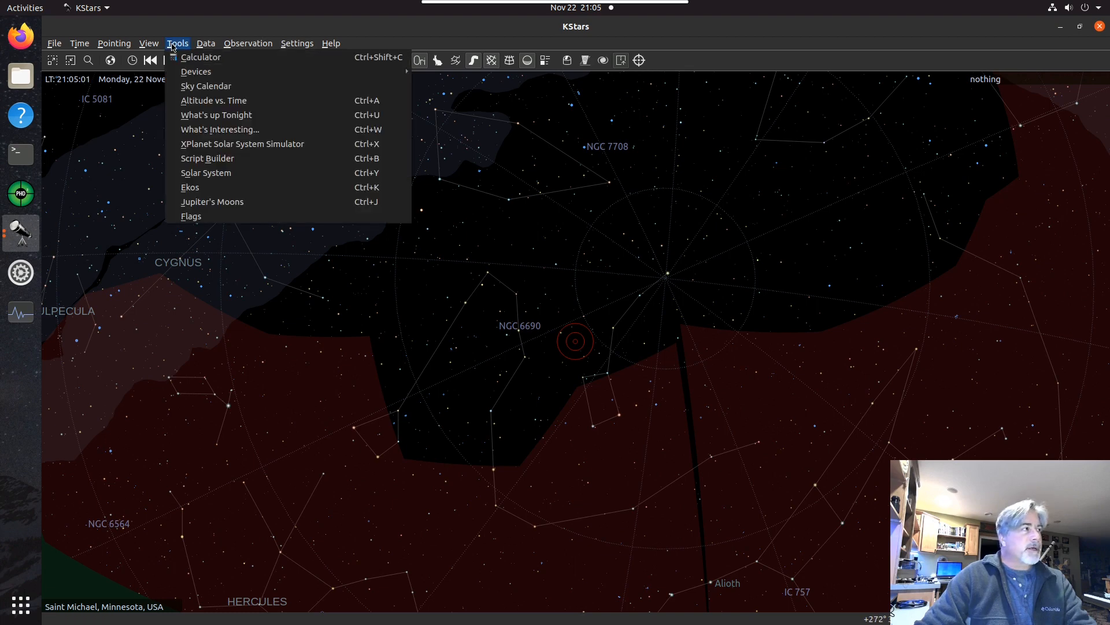
pyautogui.click(200, 186)
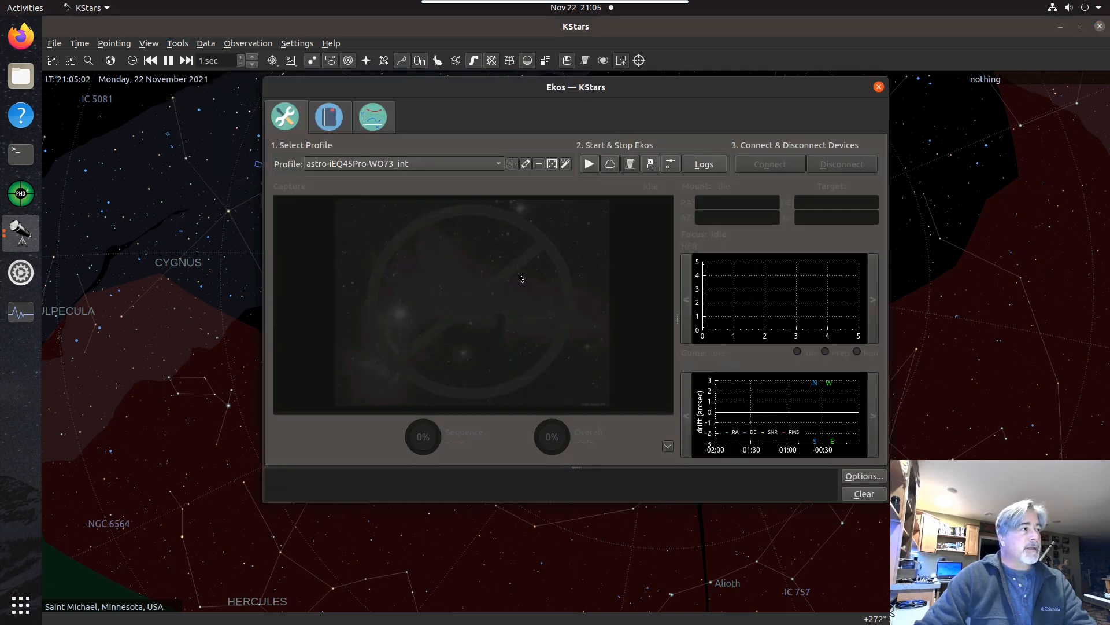
# Select the astro-iEQ45Pro-WO73_int profile, check it in the profile editor and start Ekos with it.
pyautogui.click(498, 166)
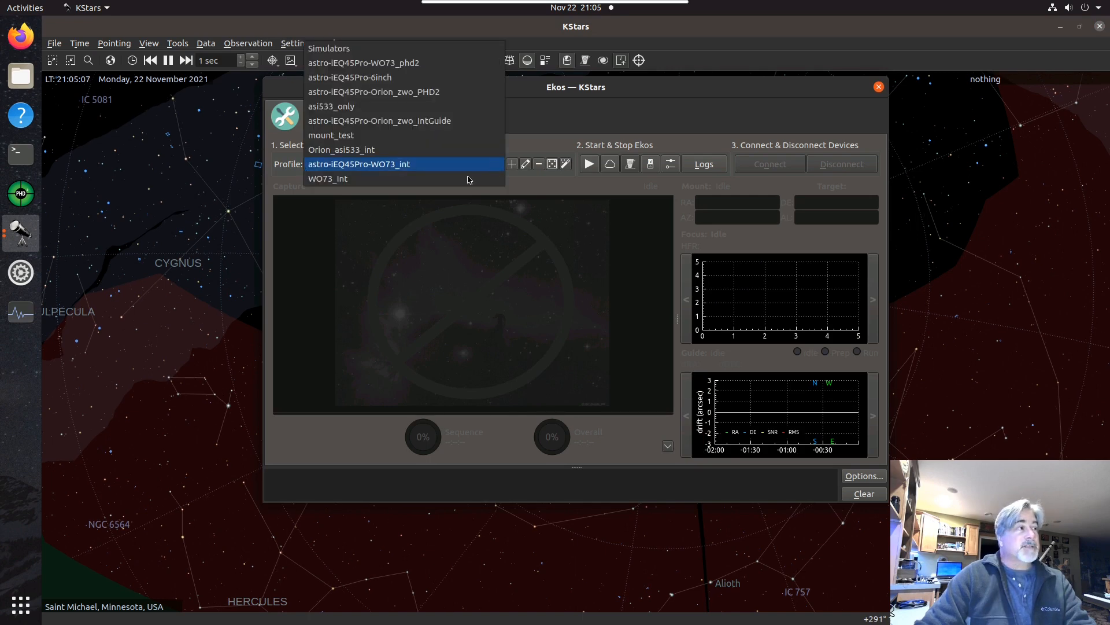
pyautogui.click(449, 164)
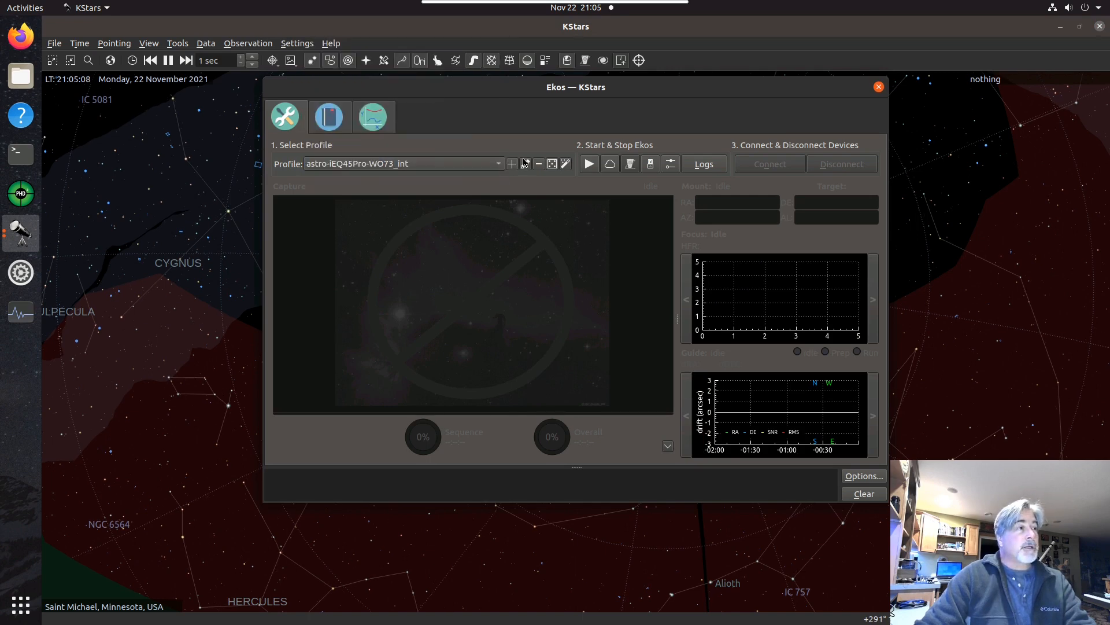
pyautogui.click(524, 165)
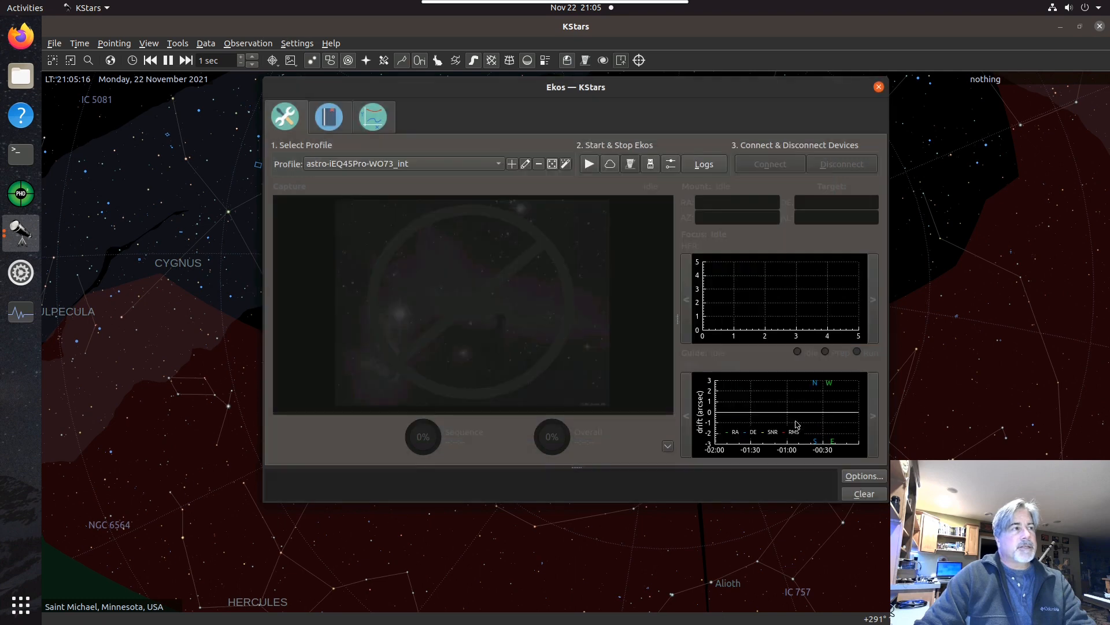
pyautogui.click(801, 420)
pyautogui.click(590, 164)
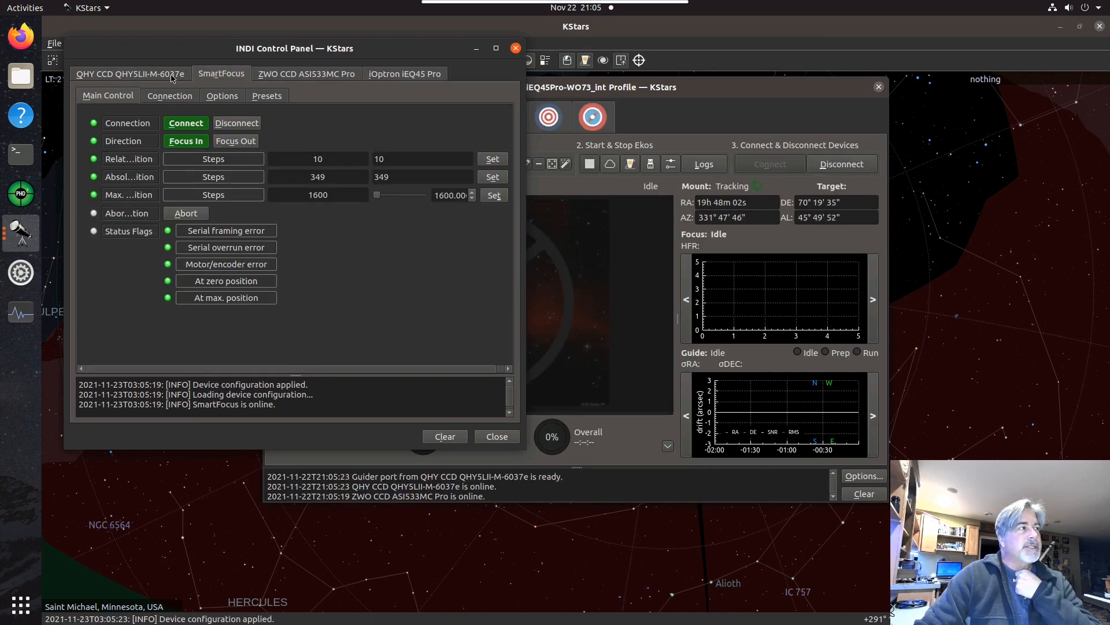
# Check the QHY guide camera, SmartFocus and ZWO CCD ASI533MC Pro settings in the INDI Control Panel and close it.
pyautogui.click(177, 74)
pyautogui.click(209, 76)
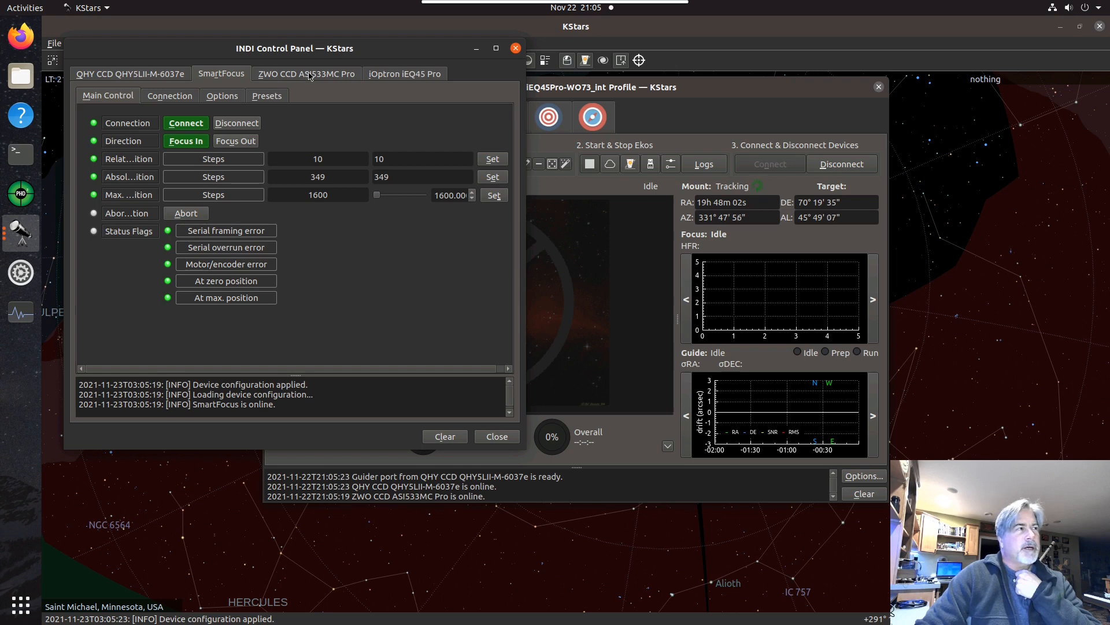
pyautogui.click(313, 76)
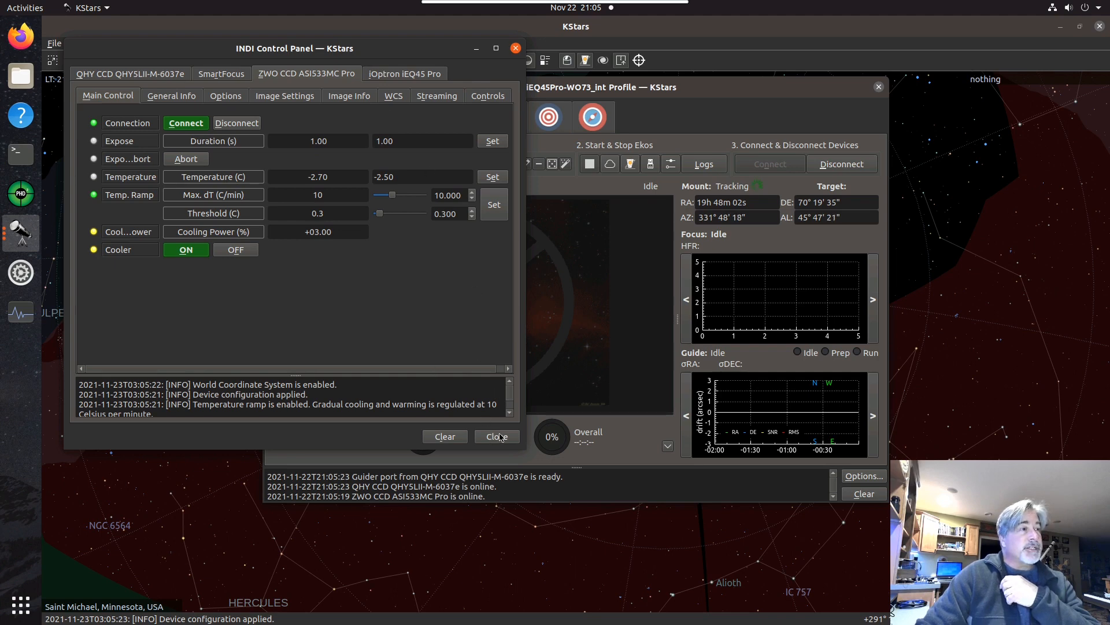
pyautogui.click(497, 437)
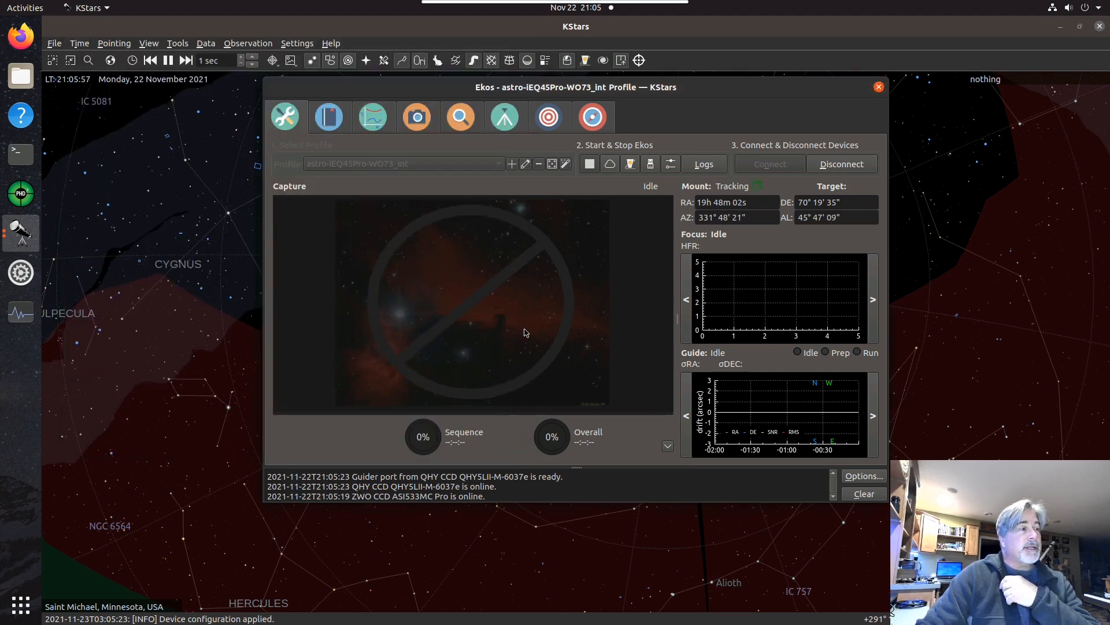
# In the Ekos capture module, set exposure to 10 seconds, gain to 100 and offset to 10, capture a preview and close its viewer.
pyautogui.click(418, 117)
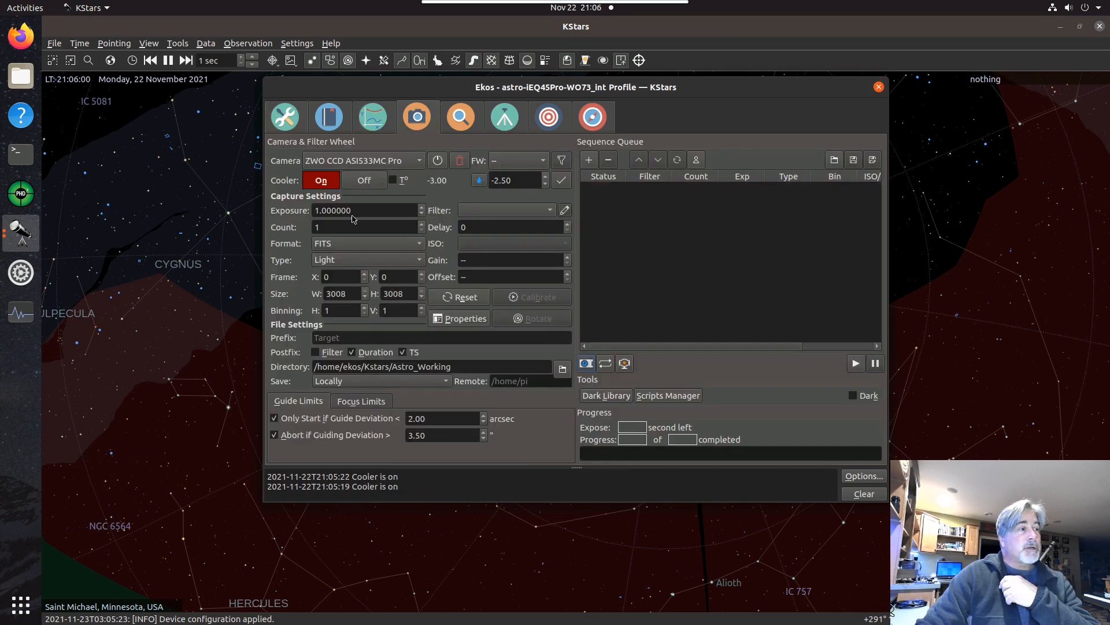
pyautogui.click(322, 212)
pyautogui.write('0')
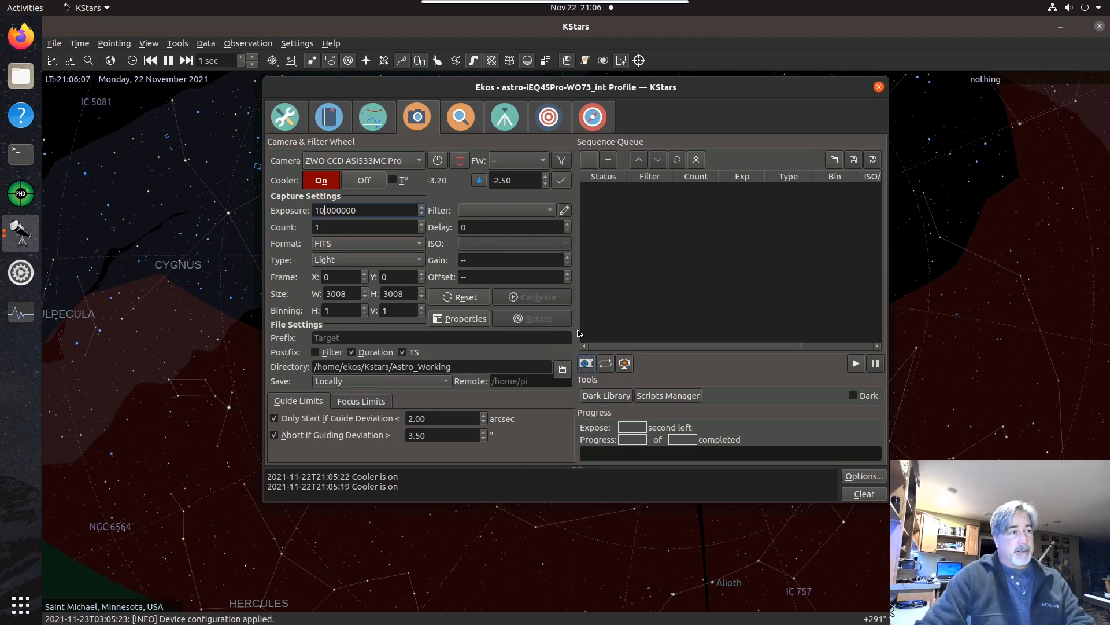
pyautogui.click(478, 265)
pyautogui.write('1')
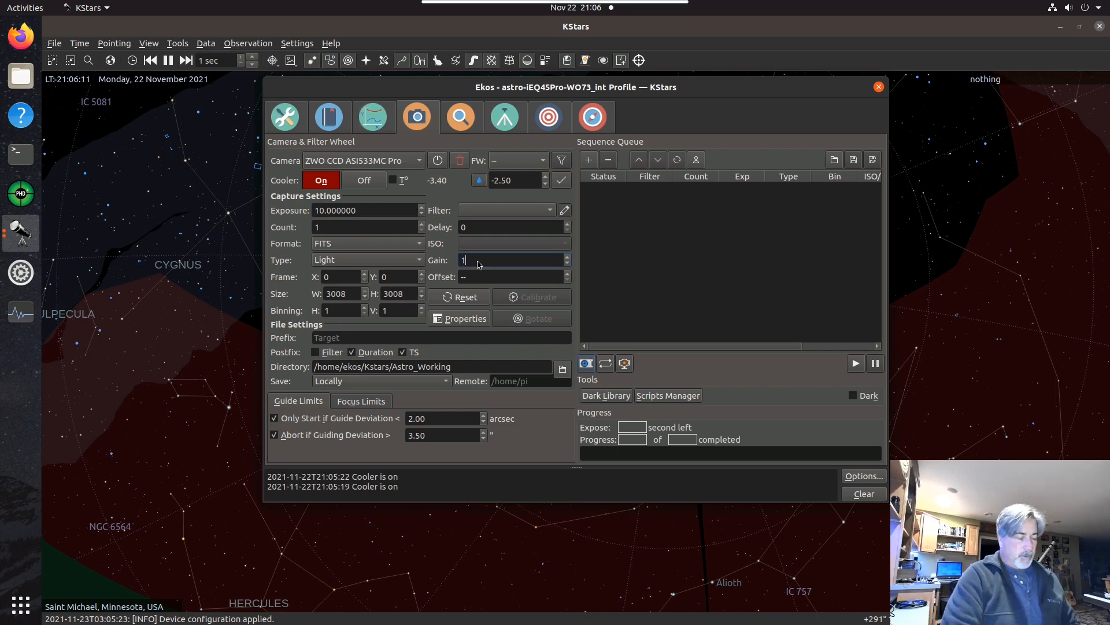
pyautogui.write('00')
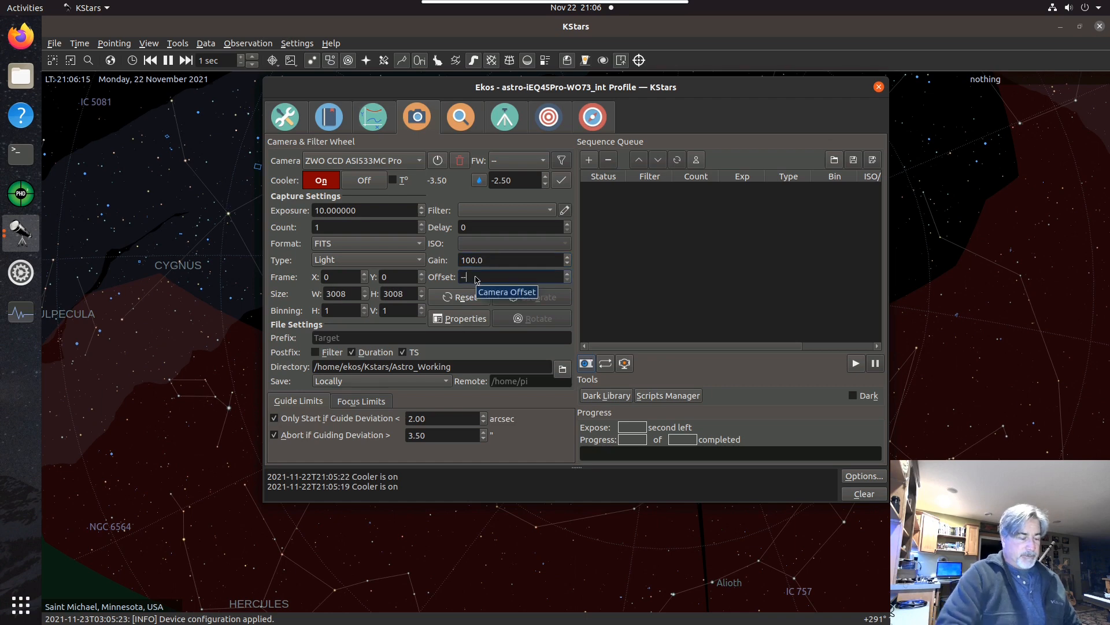
pyautogui.click(477, 278)
pyautogui.write('10')
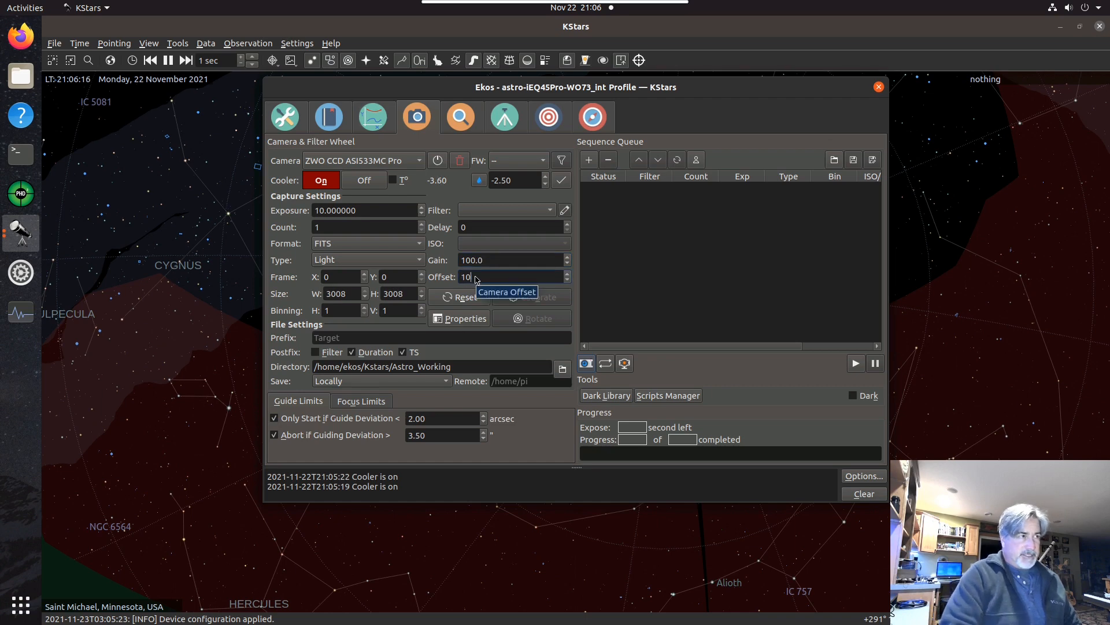
pyautogui.click(584, 361)
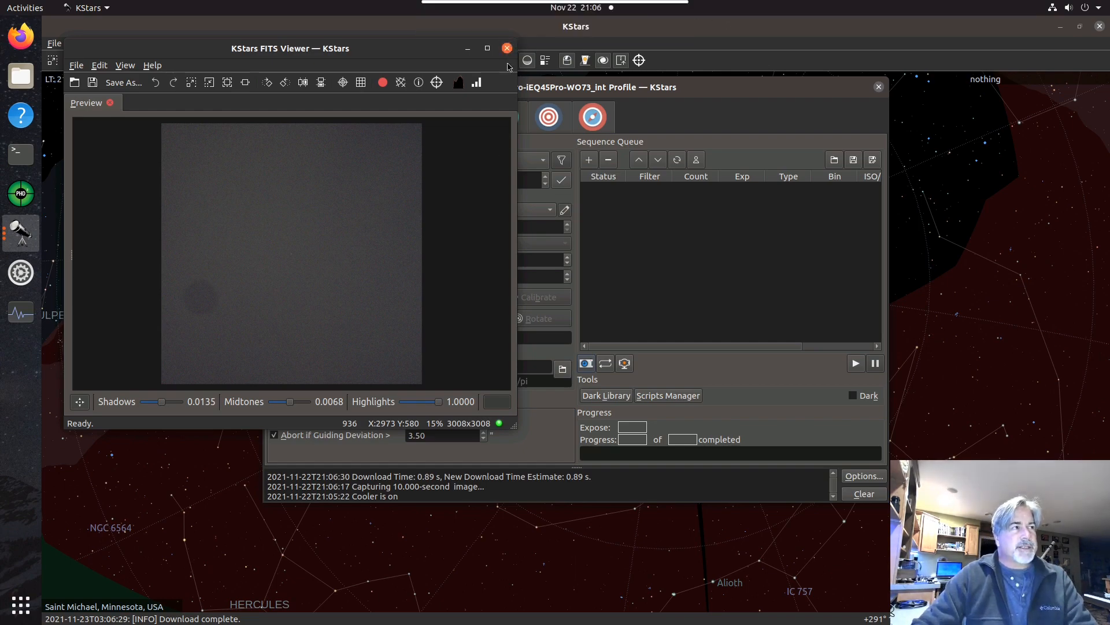
pyautogui.click(507, 49)
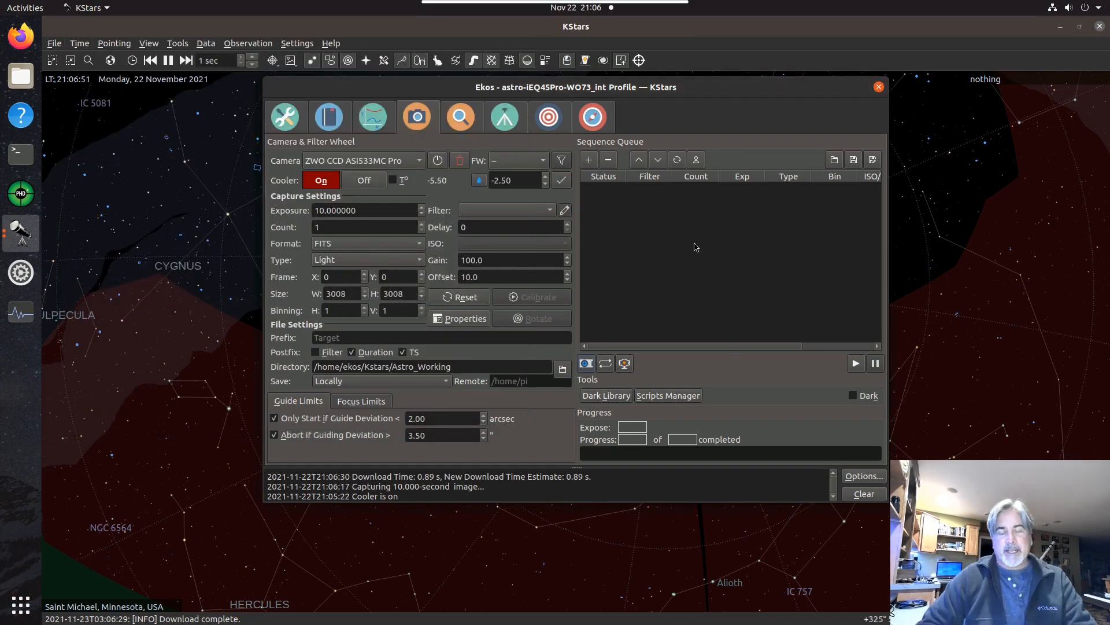